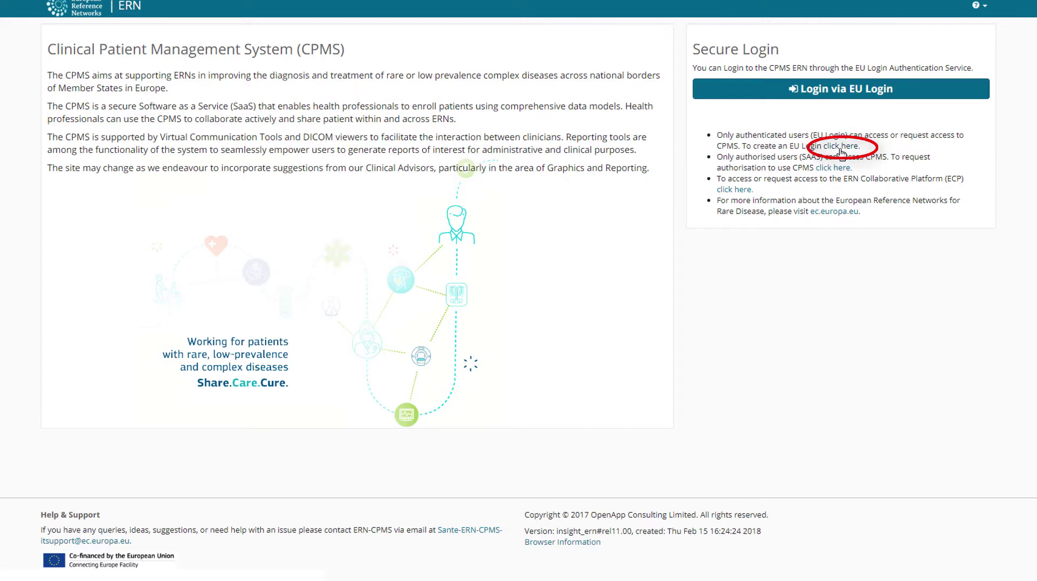
Fill in the EU Login new-account form, including the captcha, and accept the privacy statement.
left_click(841, 150)
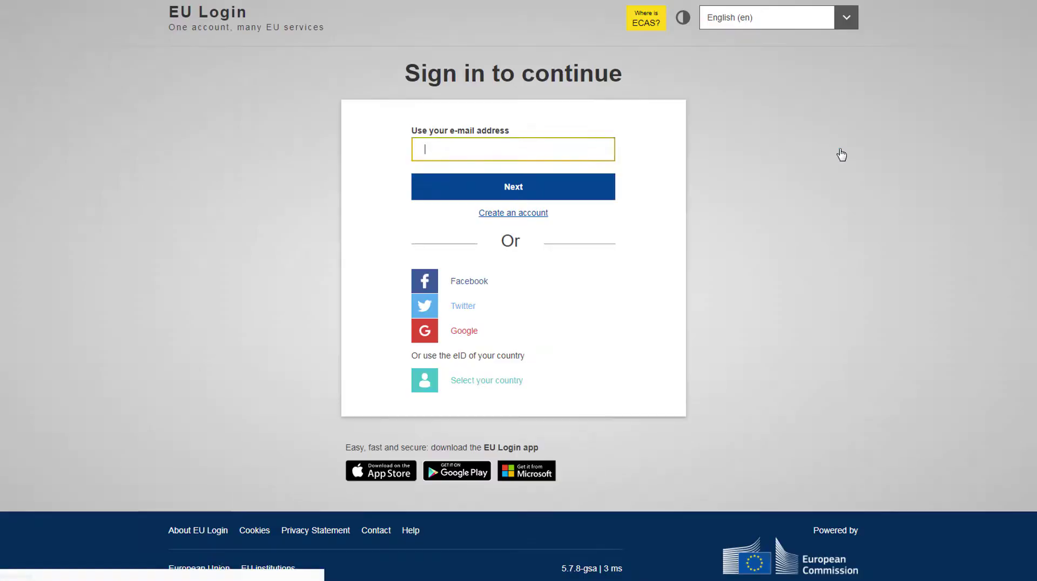
left_click(518, 213)
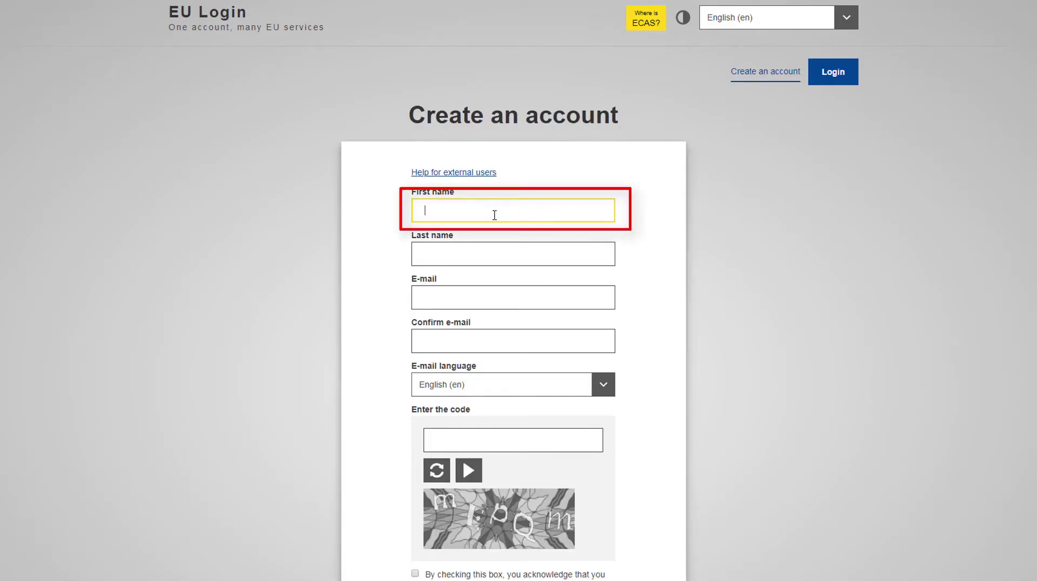
left_click(471, 254)
left_click(471, 294)
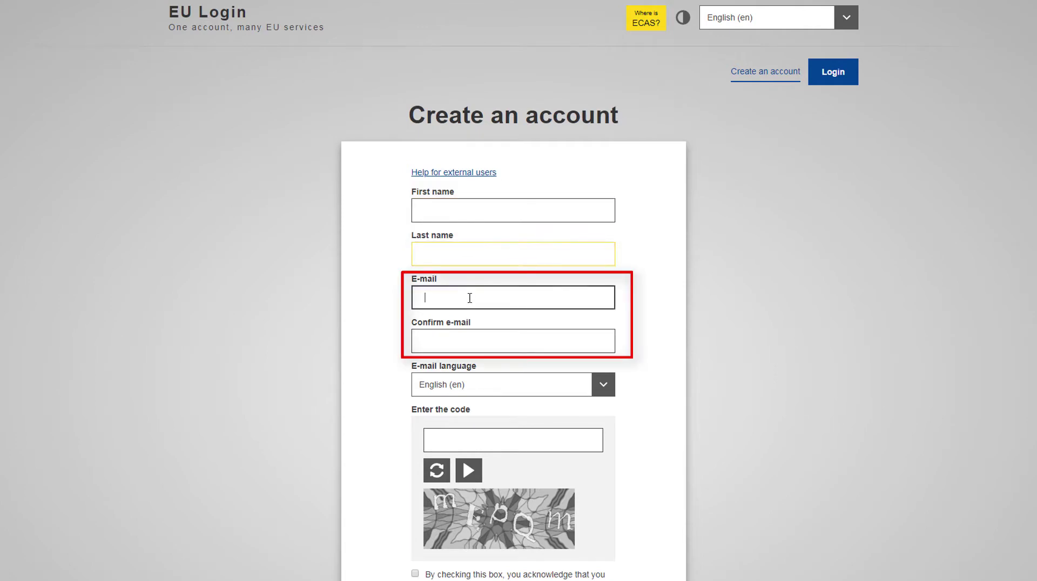
left_click(449, 344)
scroll(445, 347, "down", 3)
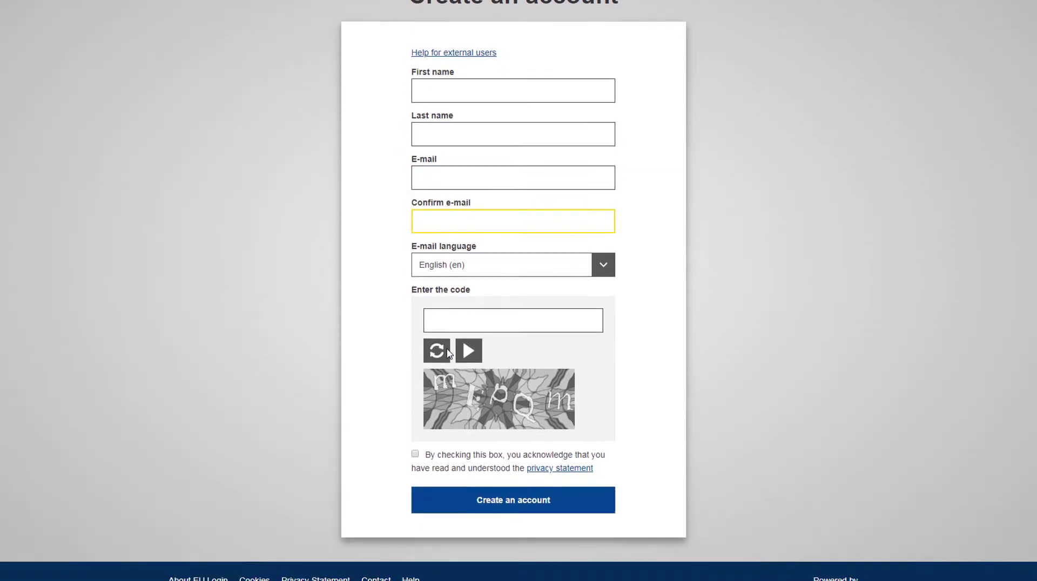
left_click(457, 257)
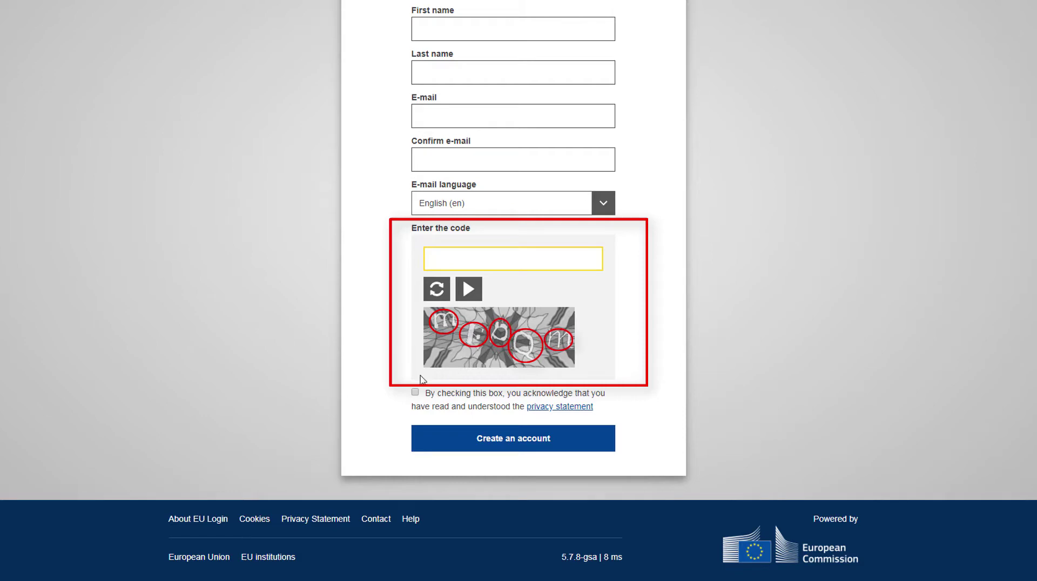
left_click(415, 393)
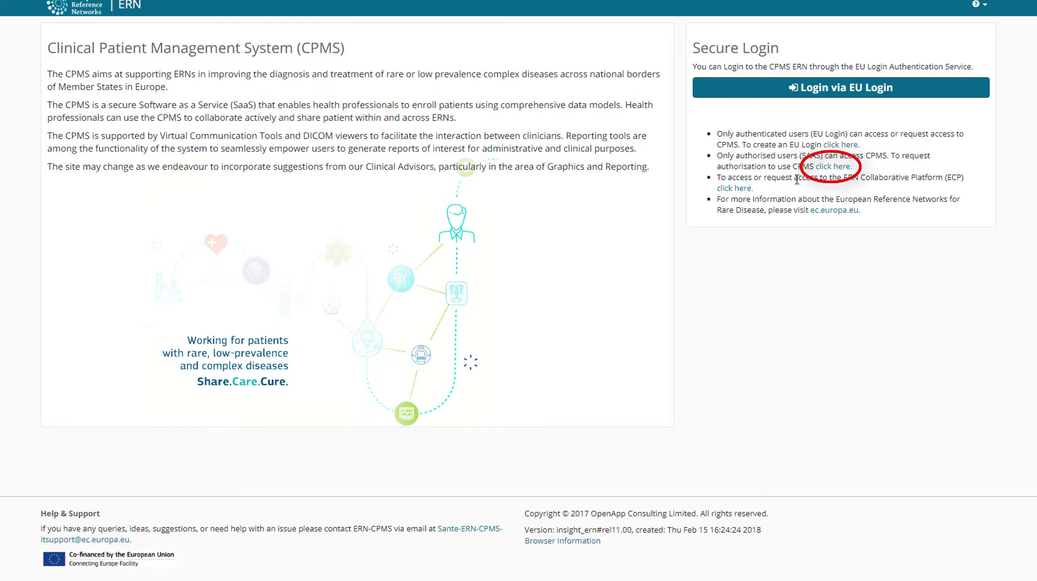
Sign in to the SaaS Authorization System with the account password.
left_click(838, 170)
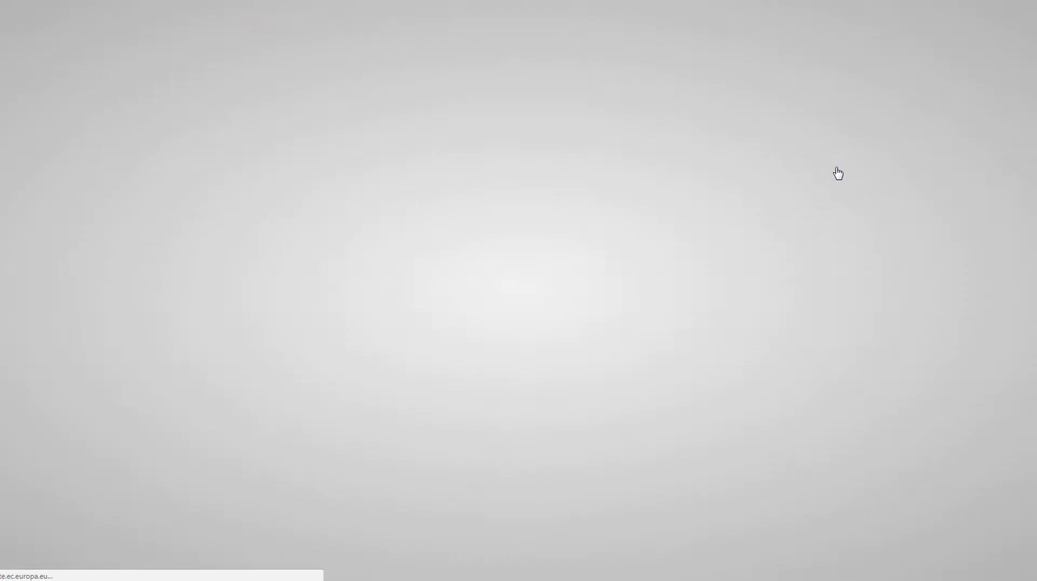
key("ctrl+v")
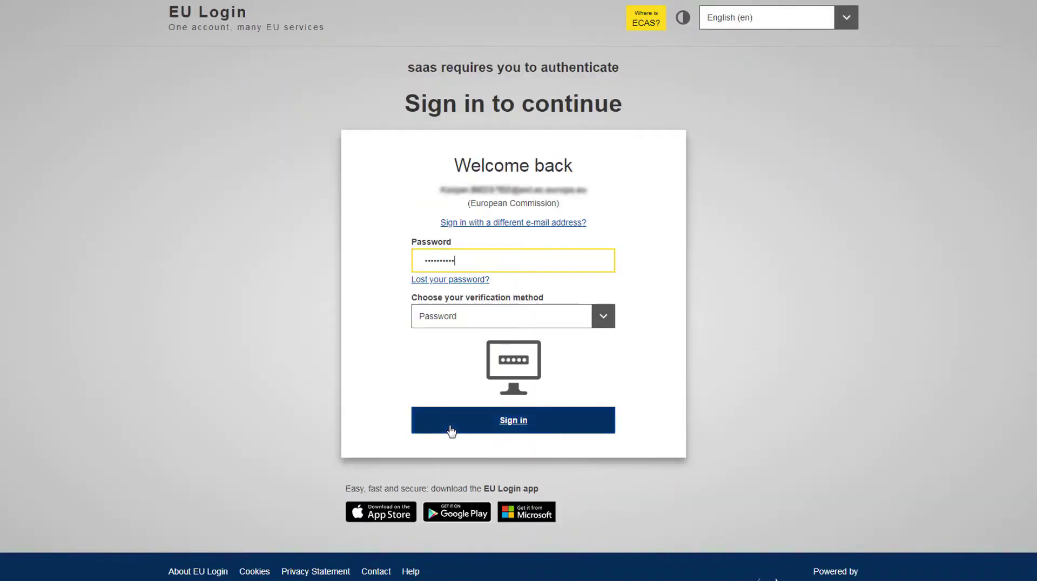
left_click(449, 427)
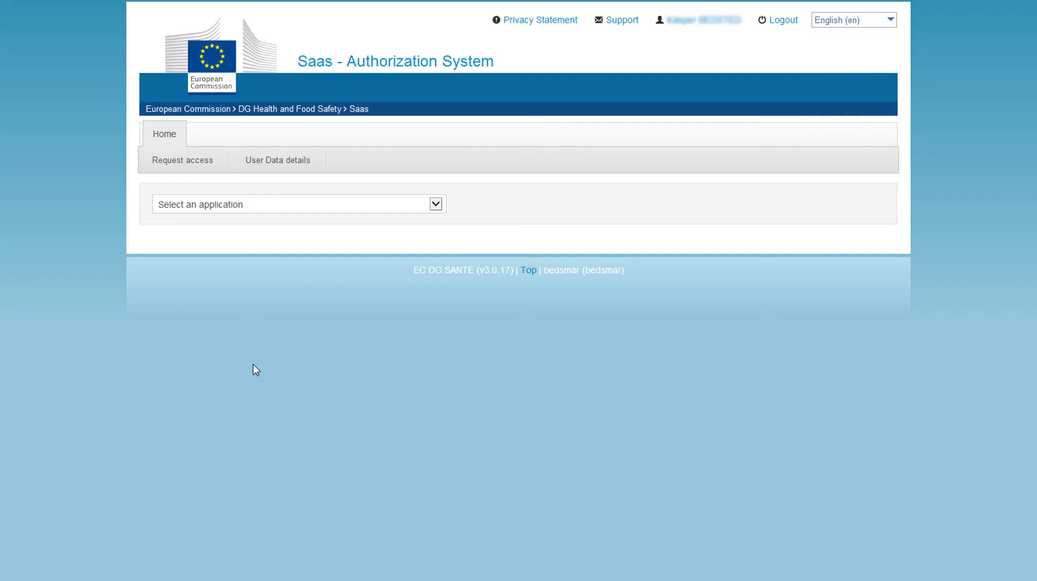
Start a new access request with CPMS as the application and continue to organisation selection.
left_click(188, 166)
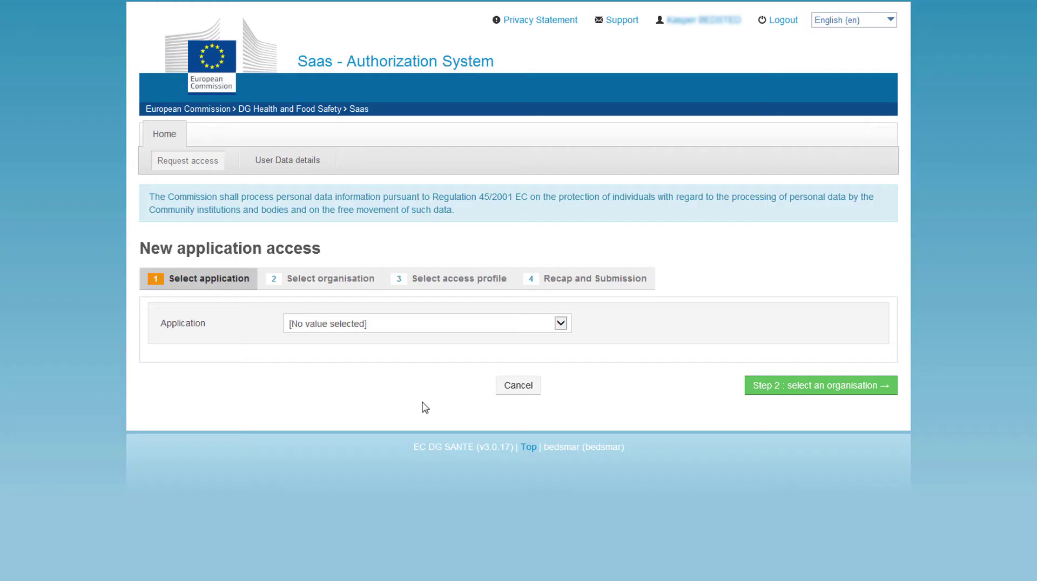
left_click(559, 326)
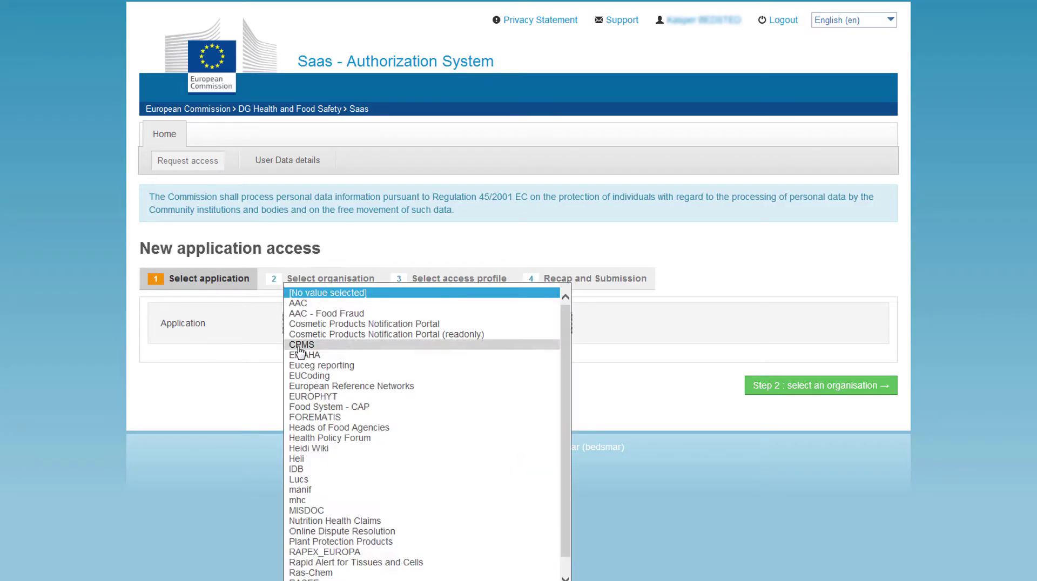
left_click(302, 346)
left_click(779, 394)
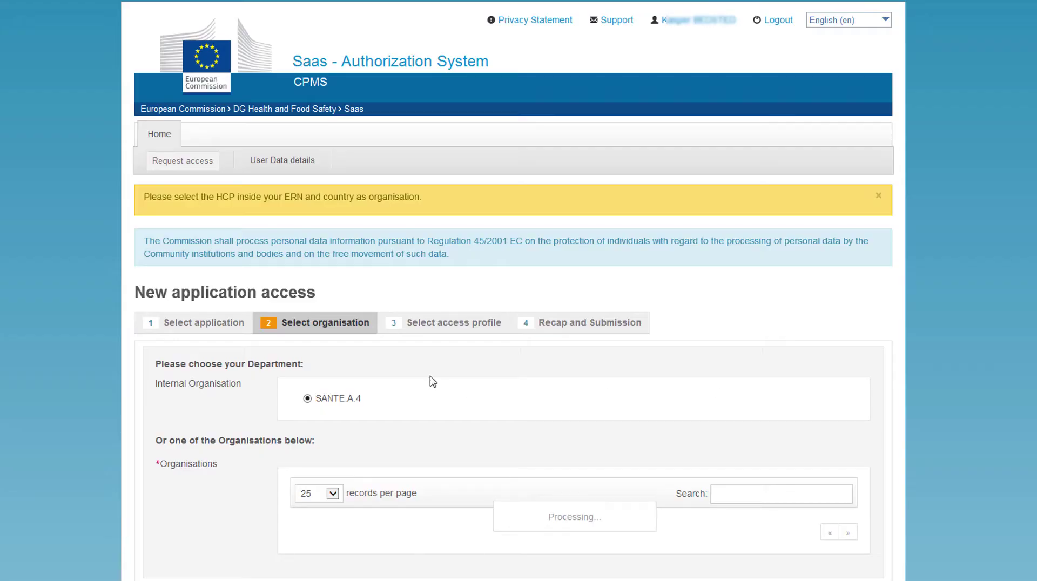
Pick BE10 - University Hospital Leuven under EpiCARE > Belgium as the organisation.
scroll(432, 381, "down", 6)
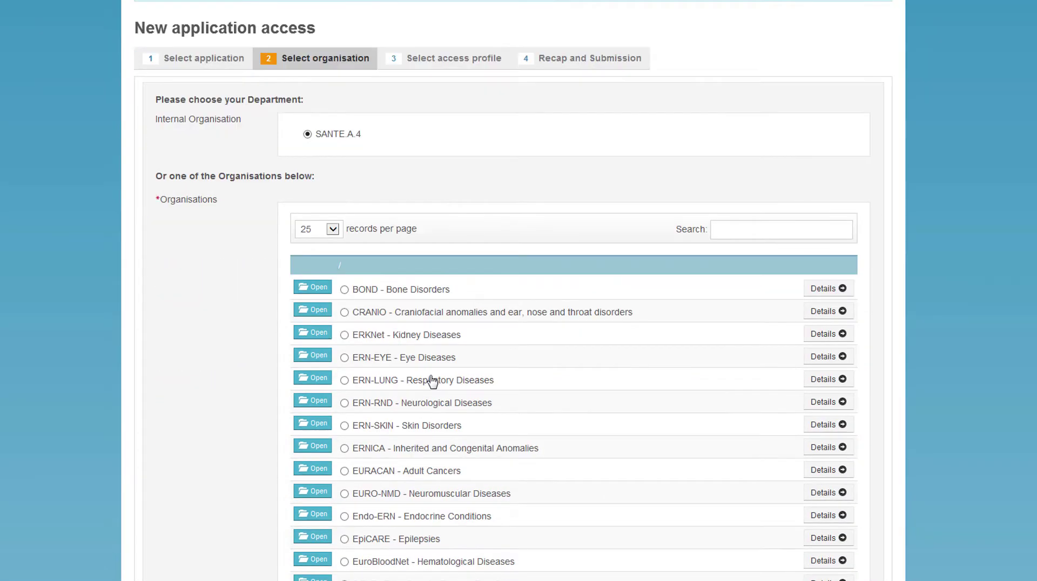
scroll(432, 381, "down", 2)
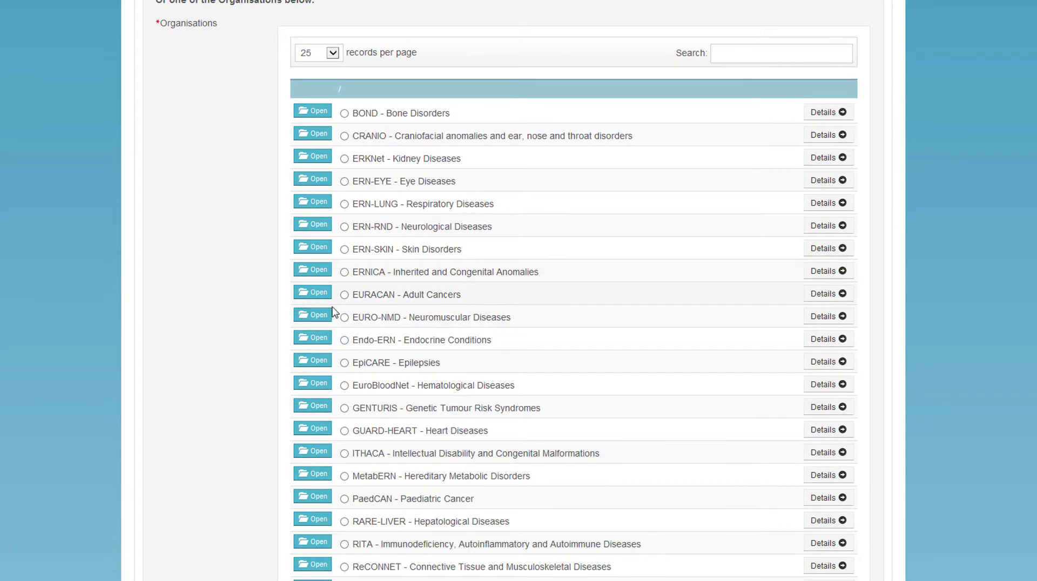
left_click(318, 363)
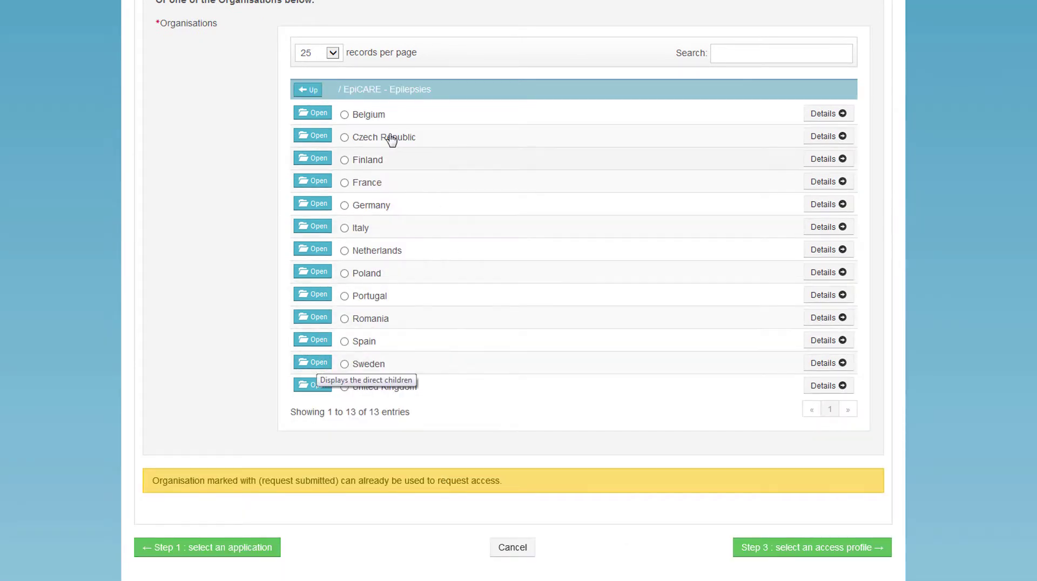
left_click(312, 114)
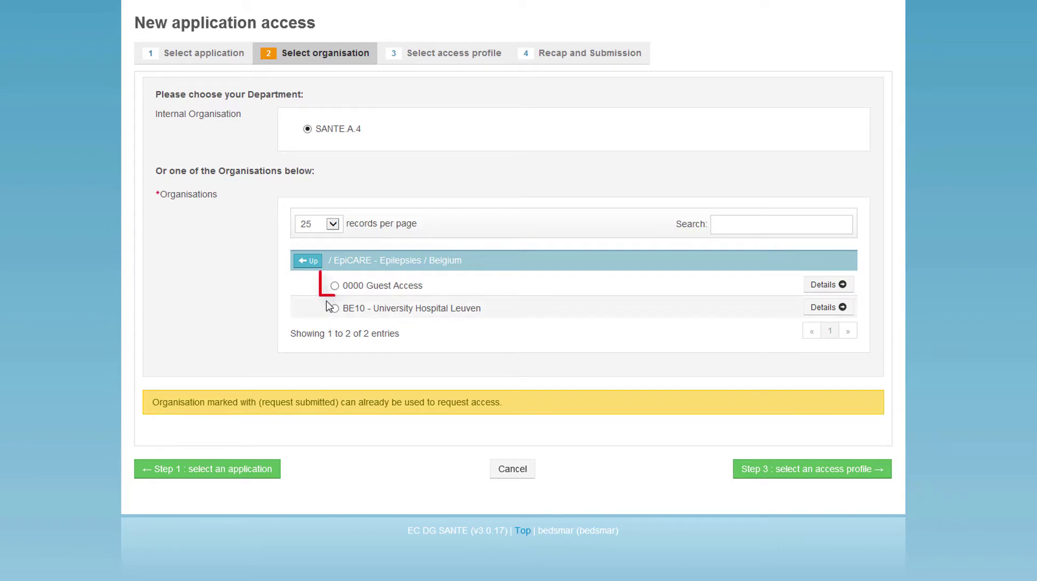
left_click(335, 286)
left_click(335, 309)
left_click(763, 480)
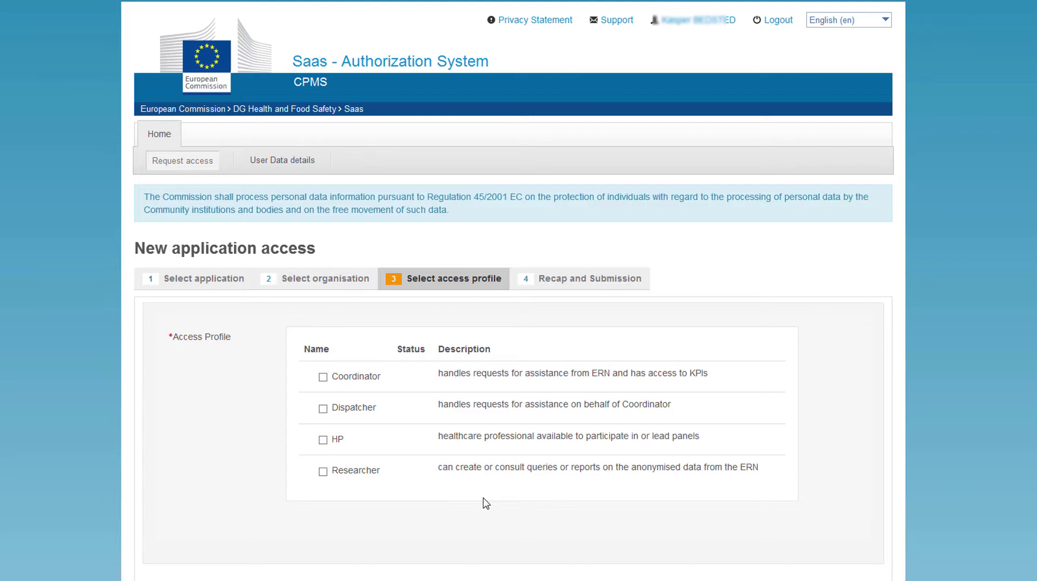
Tick the HP and Coordinator access profiles for the CPMS request.
left_click(322, 441)
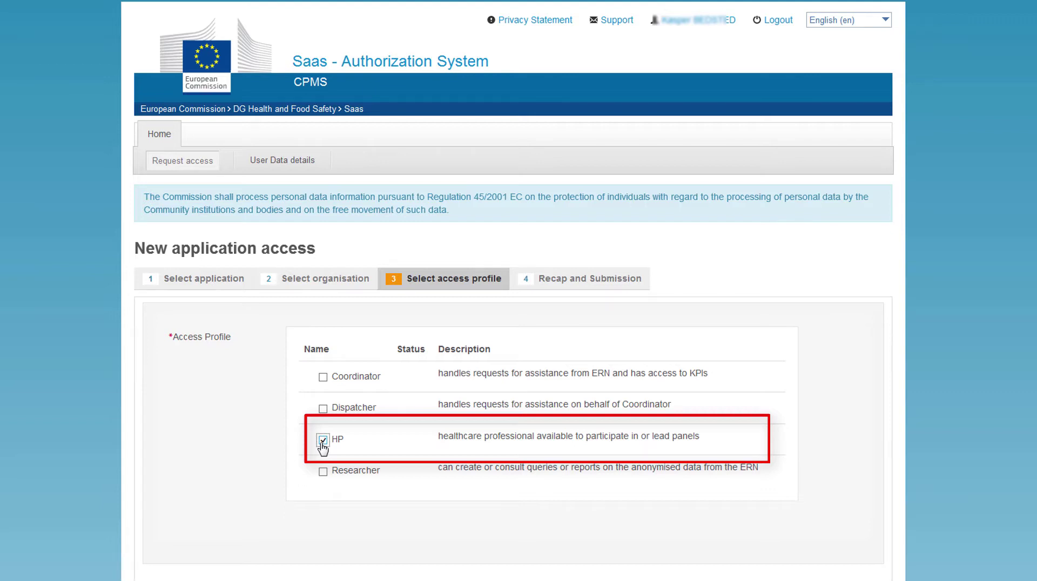
left_click(323, 378)
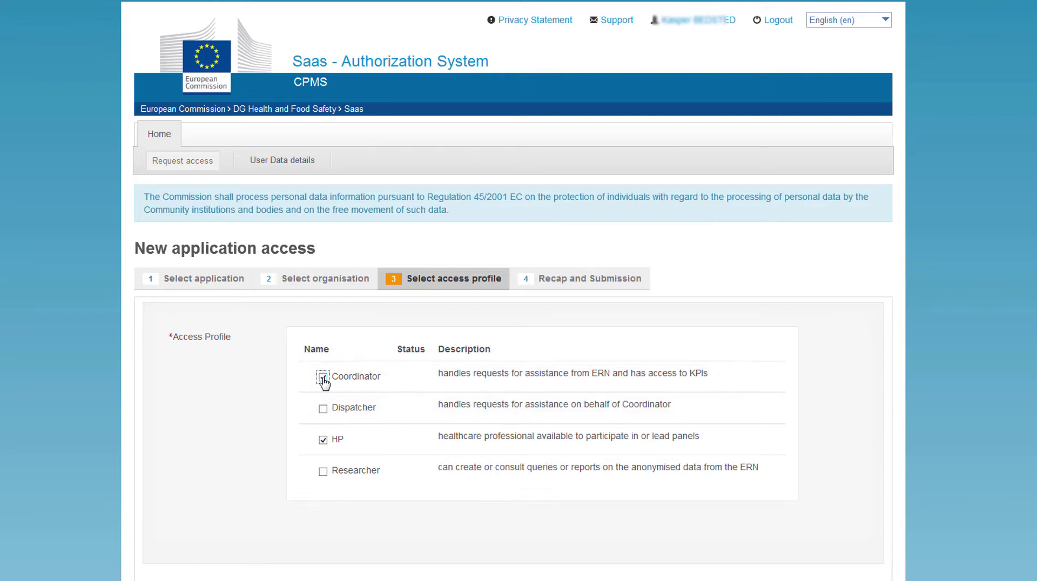
Tick Dispatcher and Researcher, then clear Coordinator, Dispatcher and Researcher, keeping only HP.
left_click(323, 409)
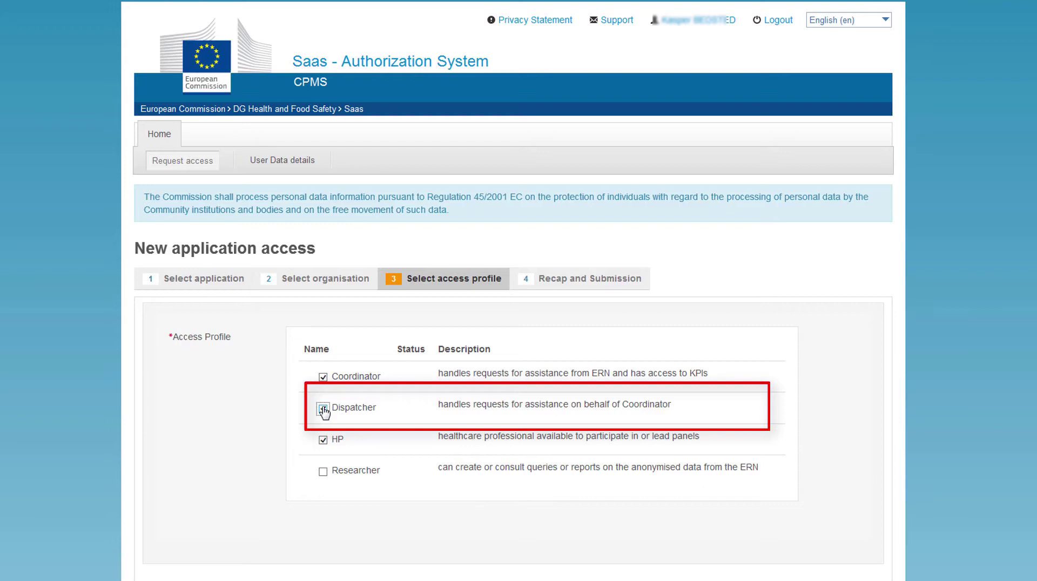
left_click(323, 472)
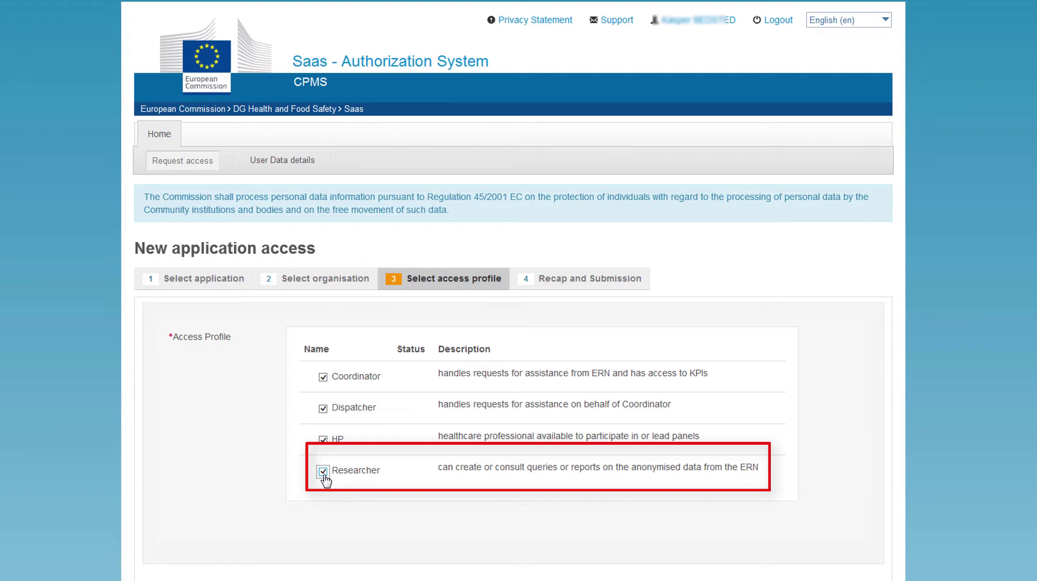
left_click(323, 377)
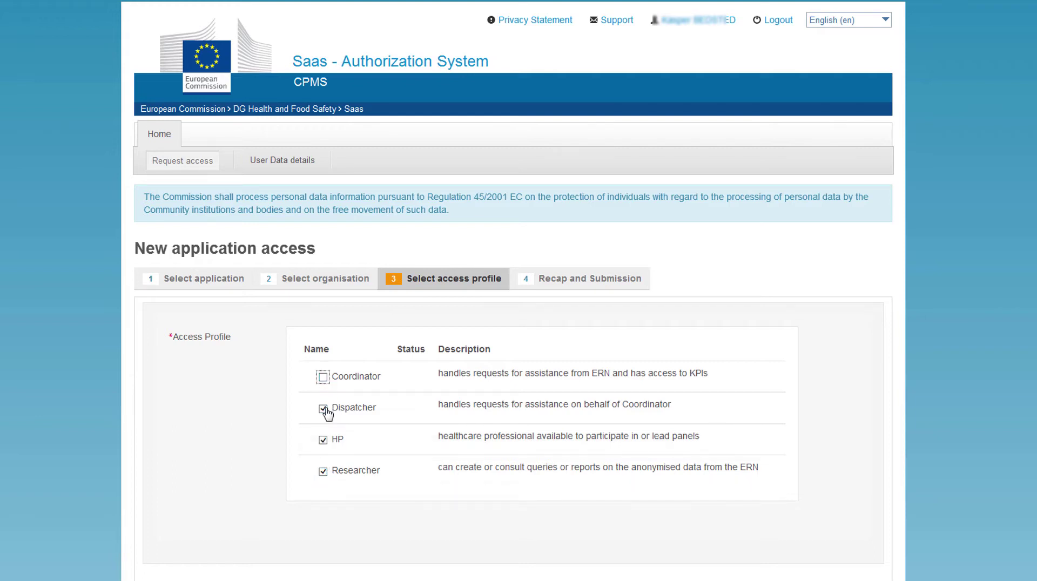
left_click(323, 409)
left_click(323, 440)
left_click(323, 472)
left_click(323, 440)
scroll(346, 448, "down", 3)
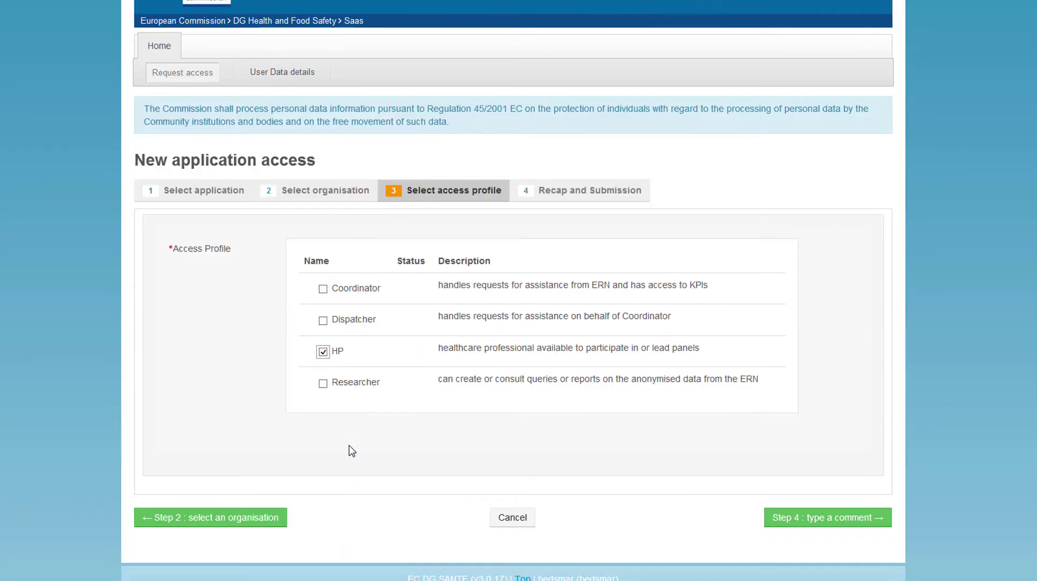
Go to step 4 and review the recap of CPMS, BE10 - University Hospital Leuven and HP.
left_click(791, 523)
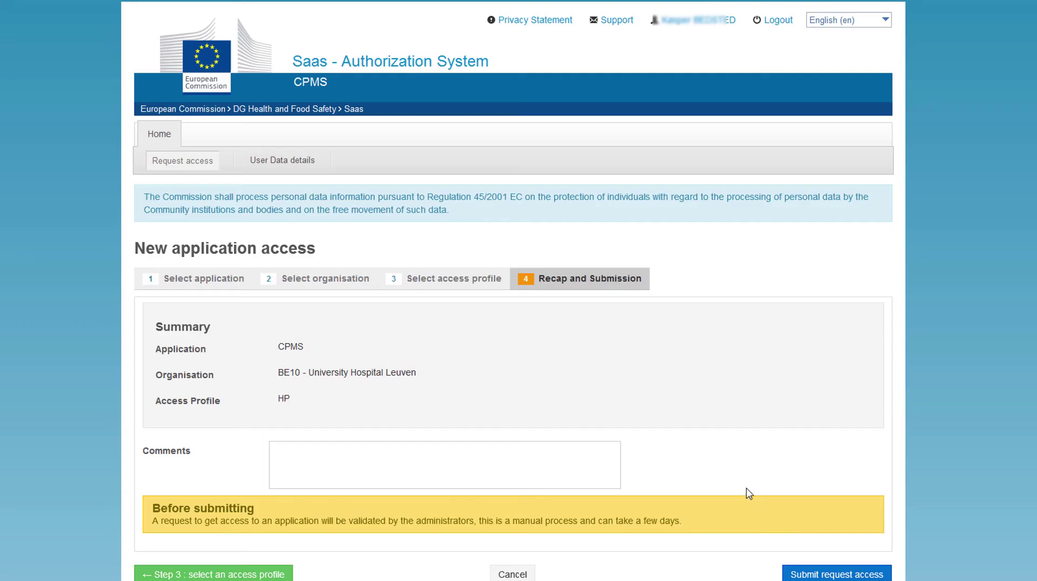
scroll(493, 392, "down", 3)
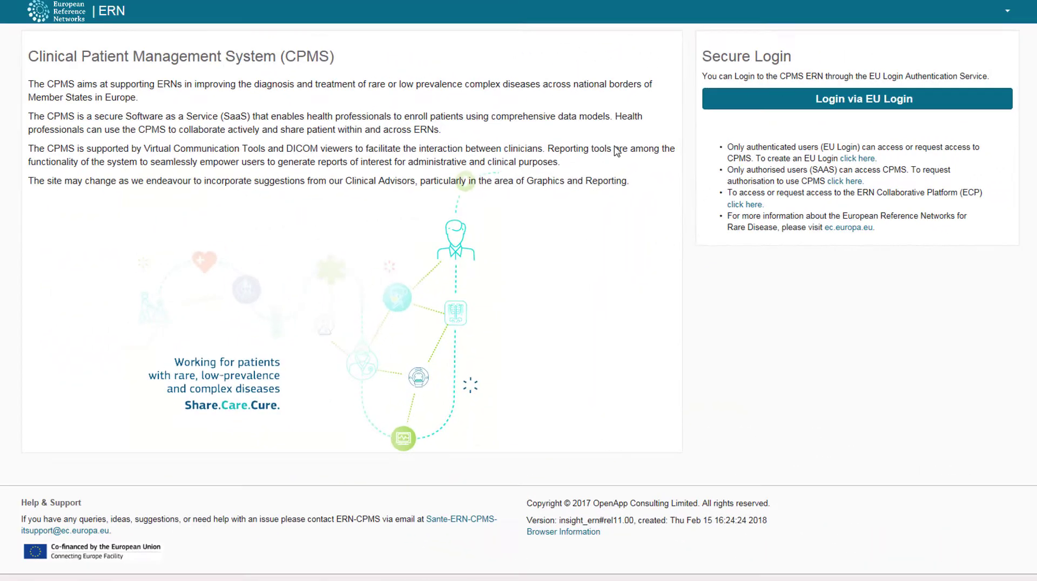
left_click(855, 106)
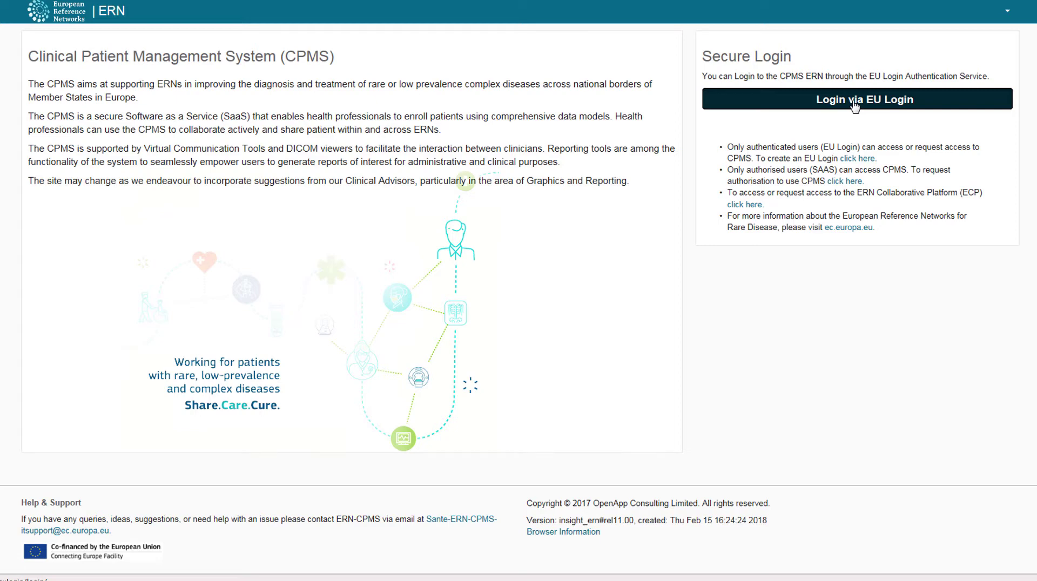
left_click(855, 103)
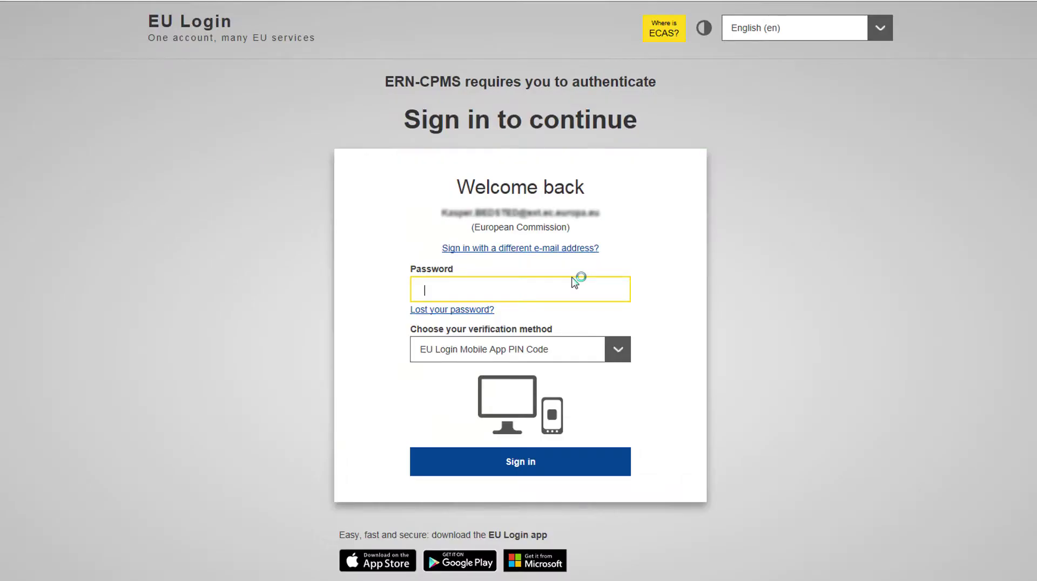
left_click(614, 351)
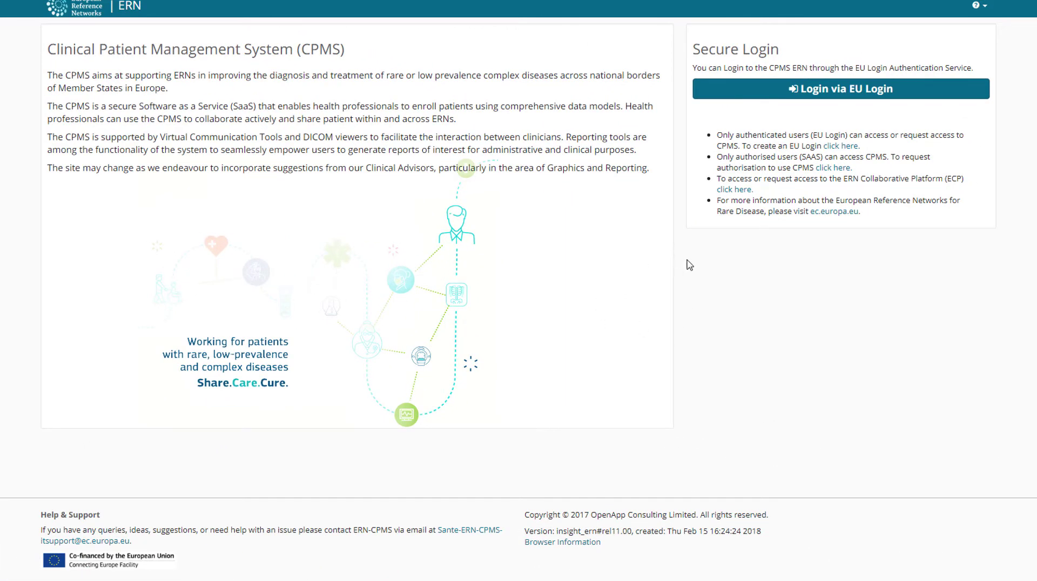
Sign in to EU Login with the account password and go to My Account.
left_click(849, 147)
left_click(445, 232)
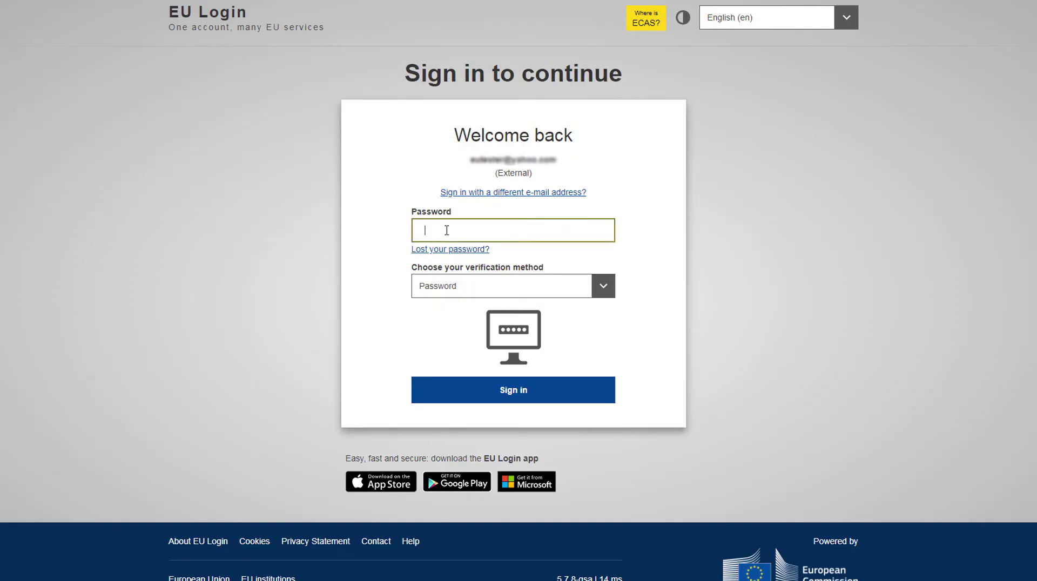
type("••••••••")
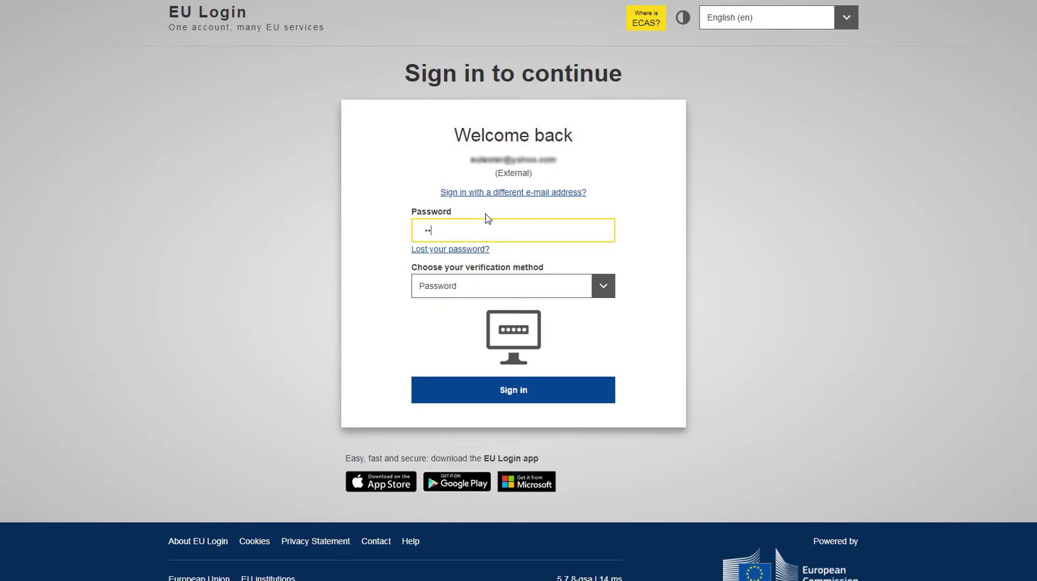
type("•")
key("Return")
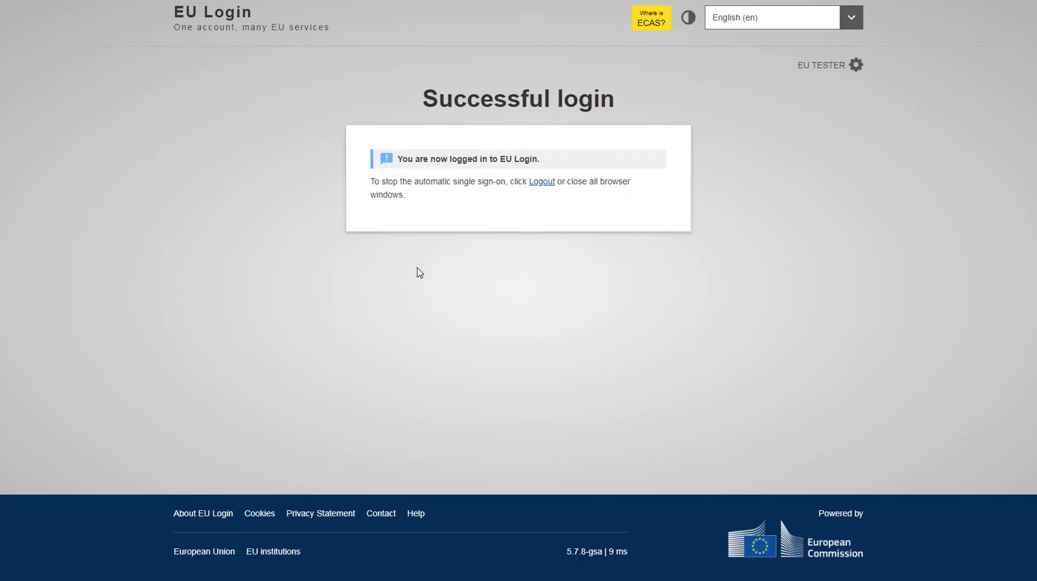
left_click(856, 65)
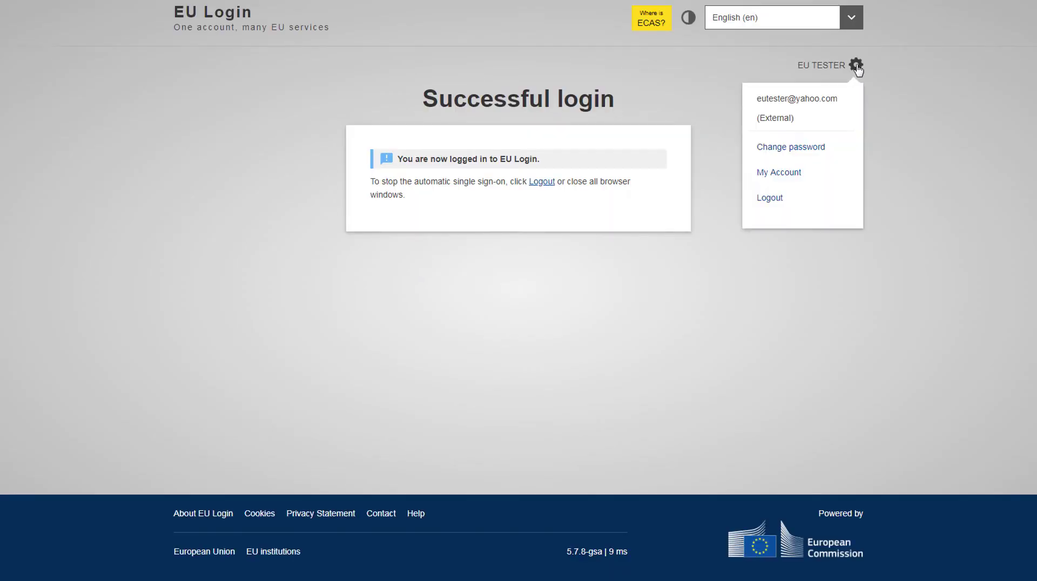
left_click(781, 174)
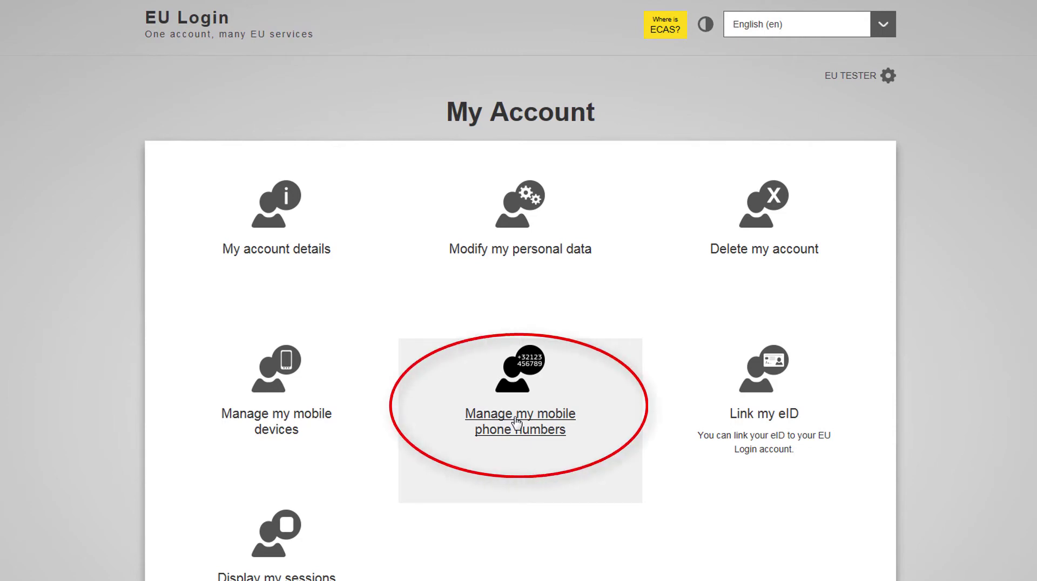
Add the user's mobile phone number and confirm it with the texted challenge code.
left_click(516, 421)
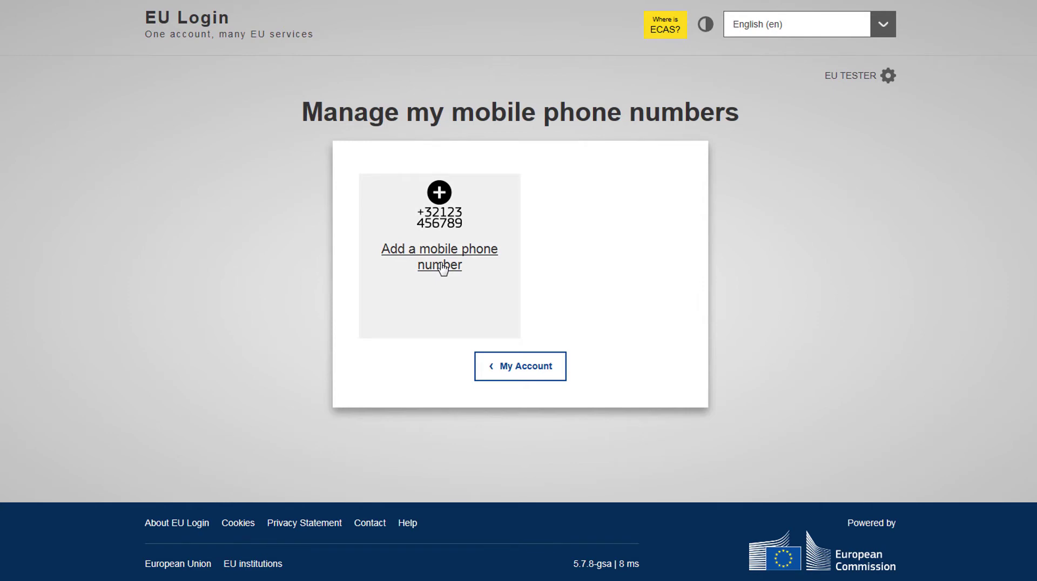
left_click(442, 266)
type("+3247380")
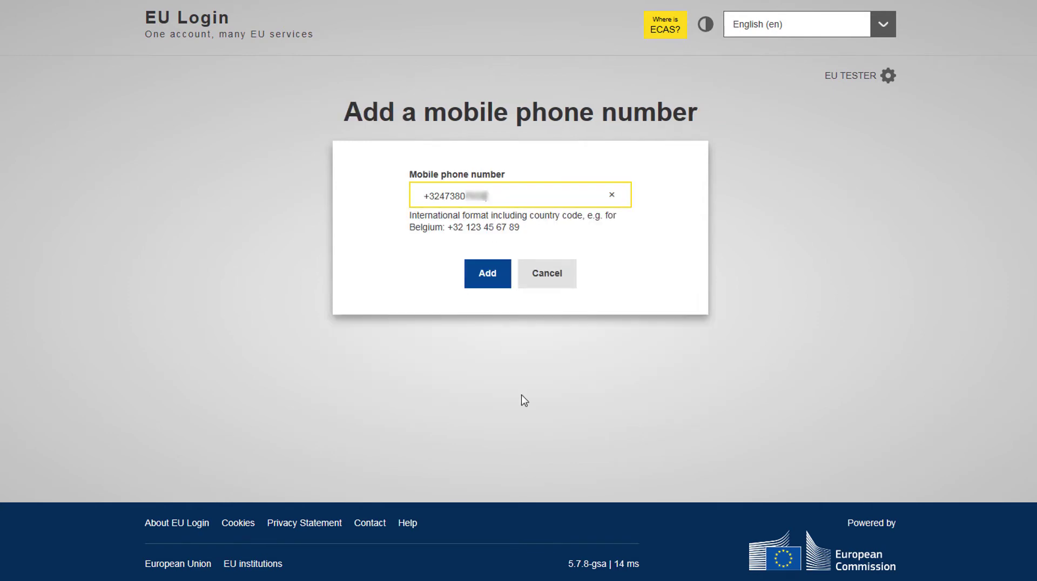
left_click(485, 280)
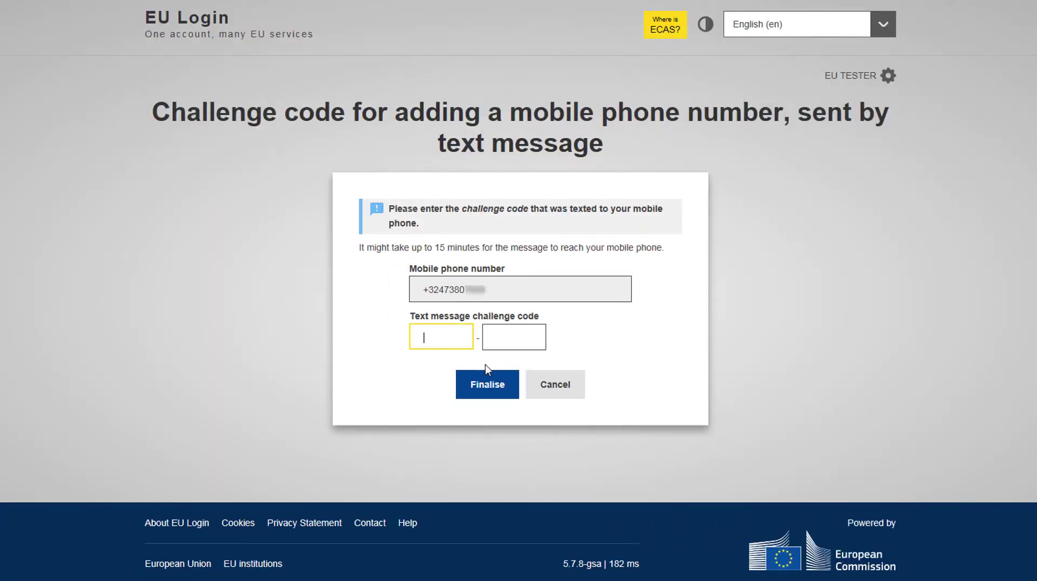
left_click(492, 385)
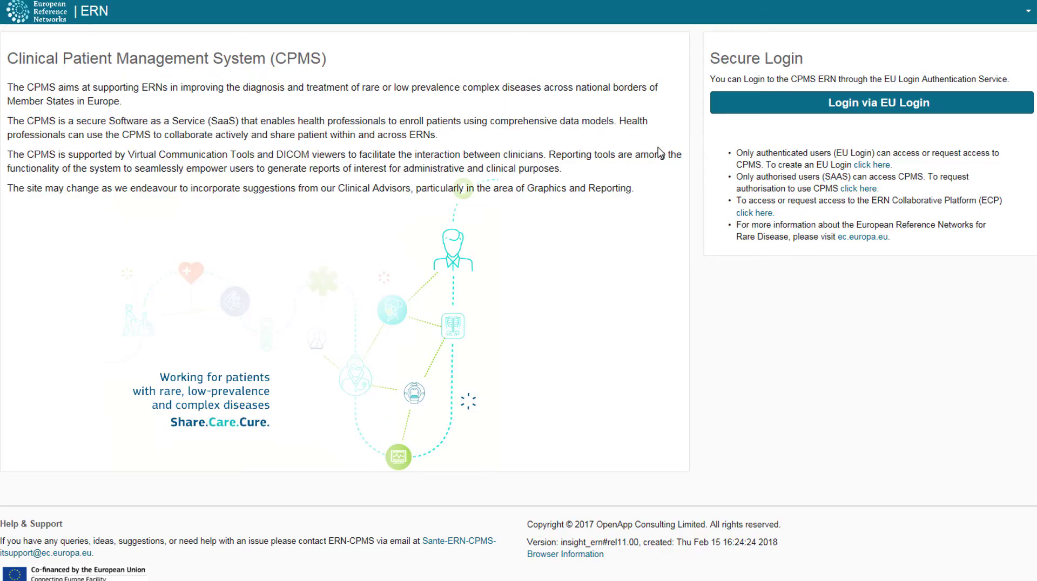
Sign in to CPMS via EU Login using the password and Mobile Phone + SMS verification.
left_click(894, 105)
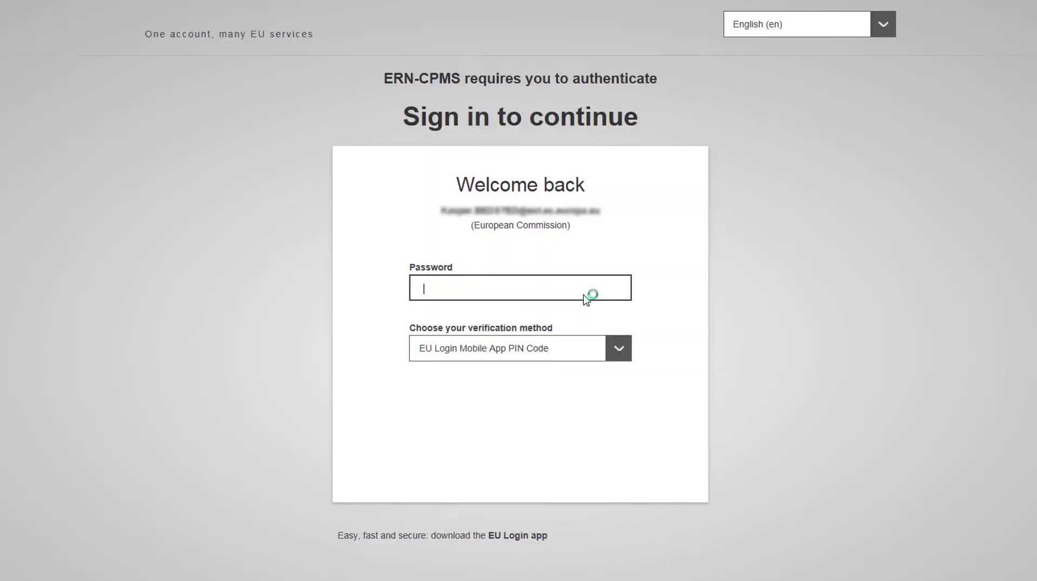
left_click(619, 351)
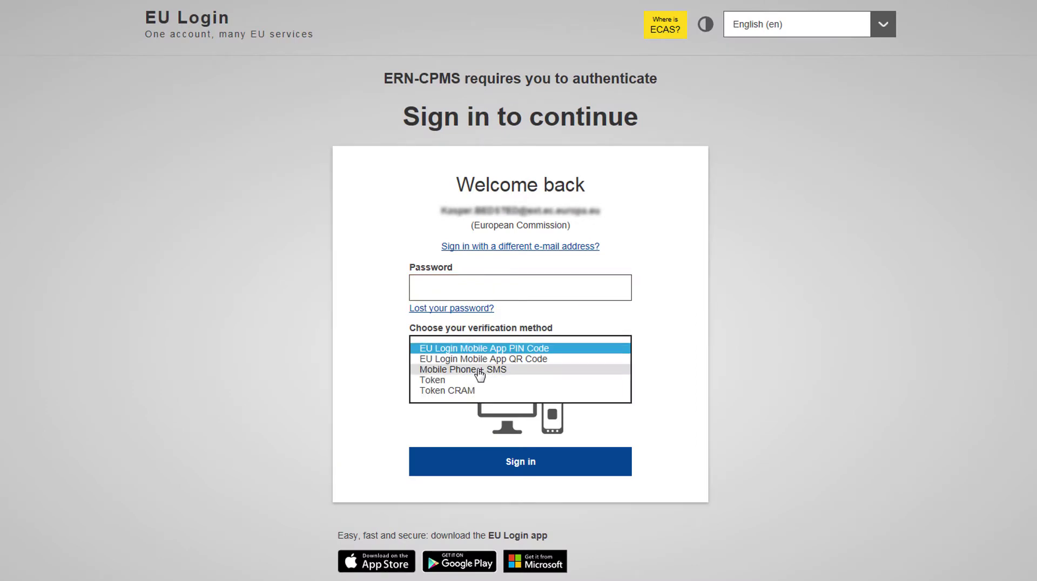
left_click(546, 371)
left_click(491, 283)
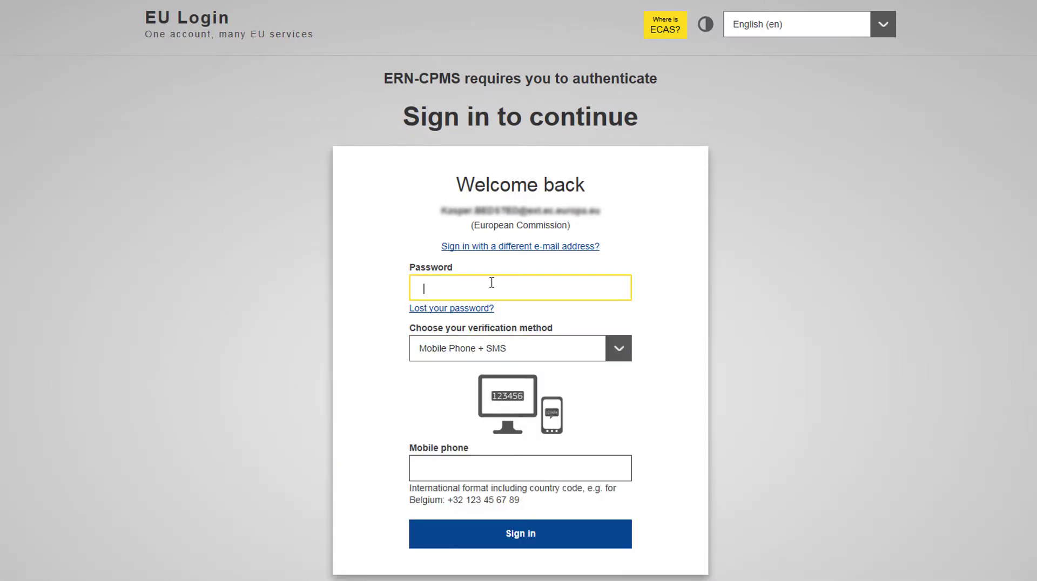
key("ctrl+v")
left_click(469, 476)
type("+")
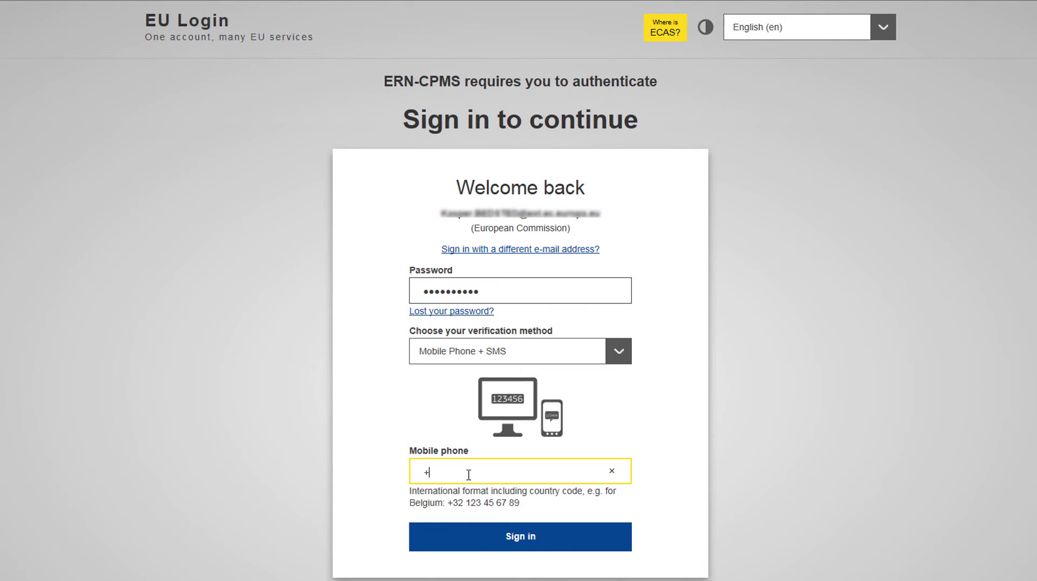
type("324")
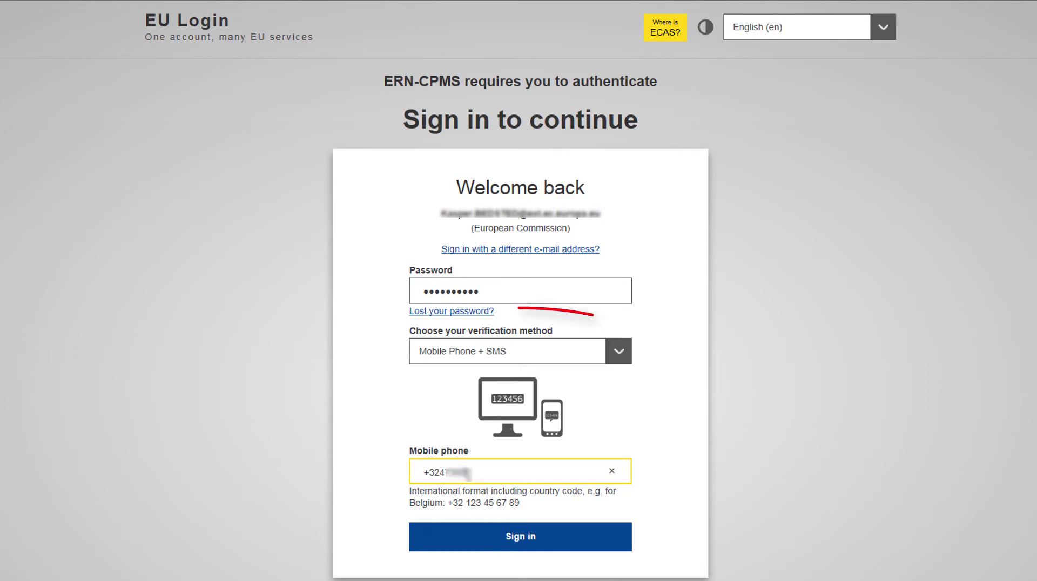
type("5007")
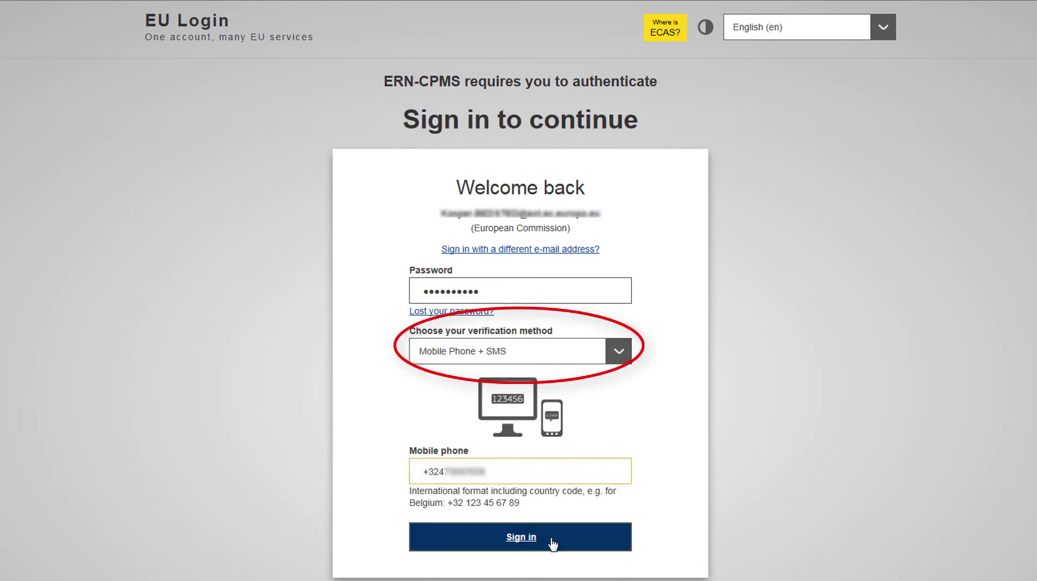
left_click(551, 540)
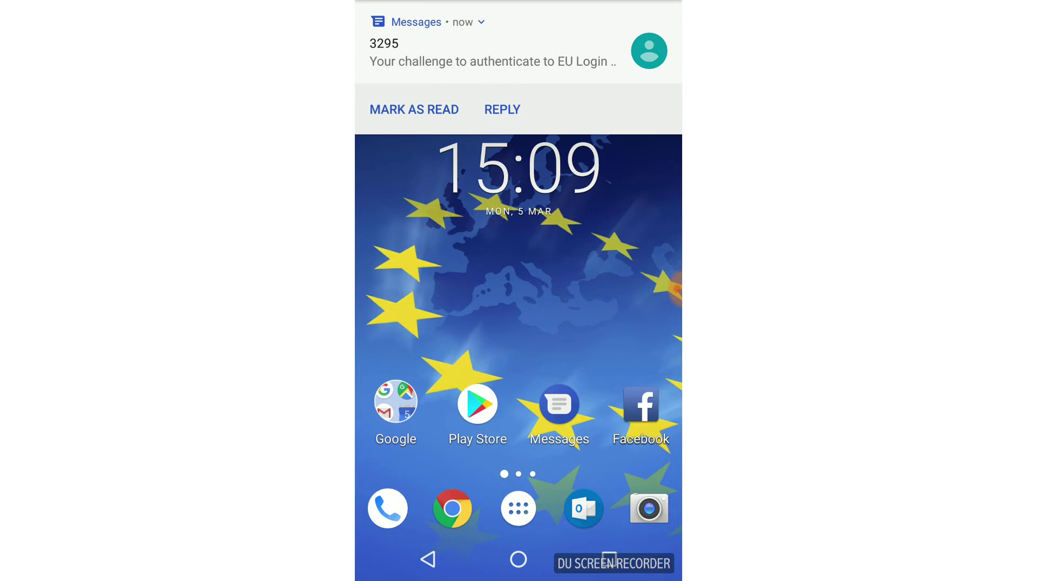
Enter the challenge code from the text message to complete the CPMS sign-in.
left_click(491, 54)
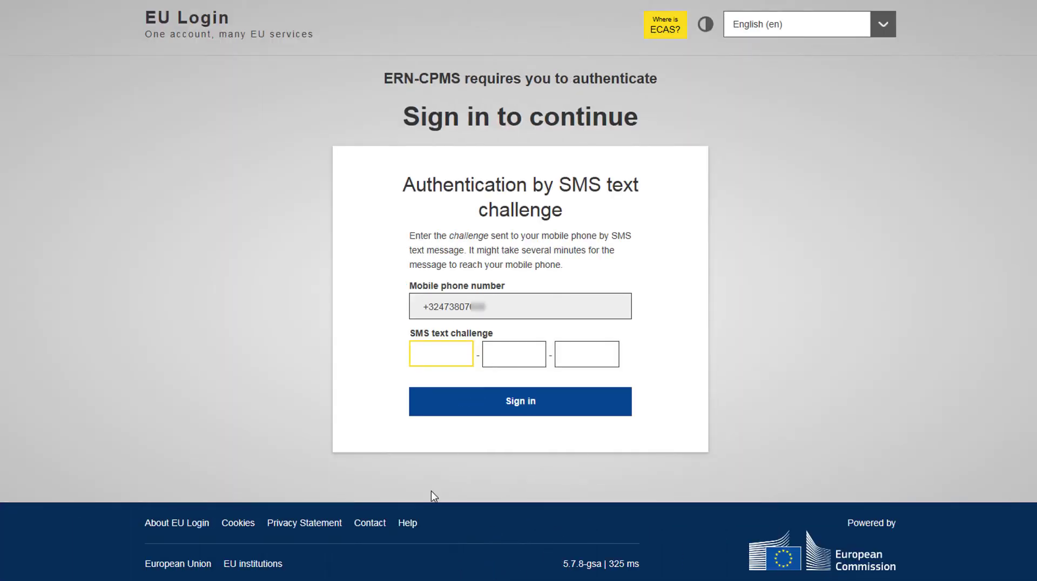
left_click(432, 355)
left_click(518, 402)
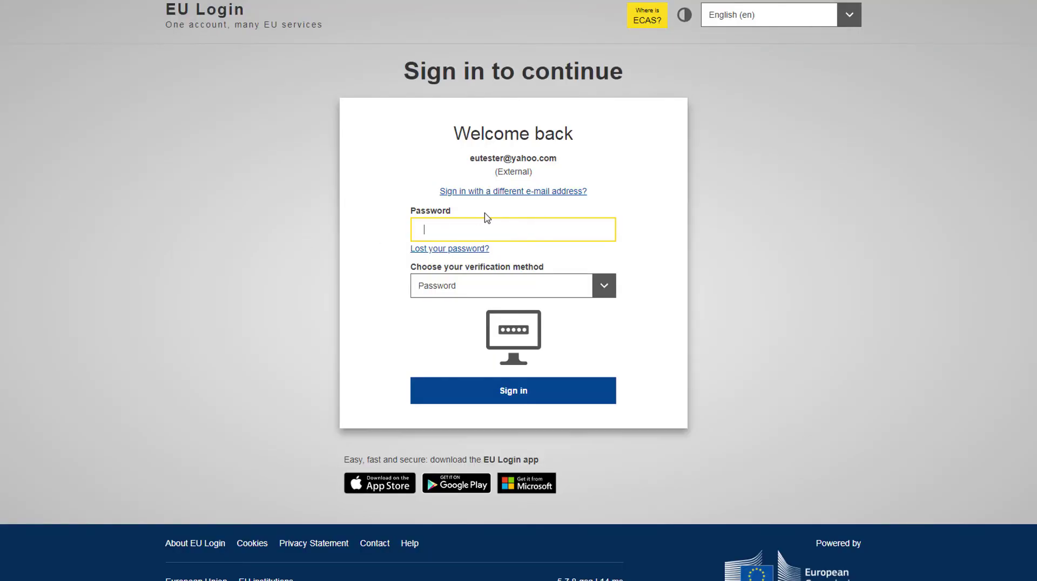
Sign in to EU Login with the account password and go to My Account.
type("*********")
key("Return")
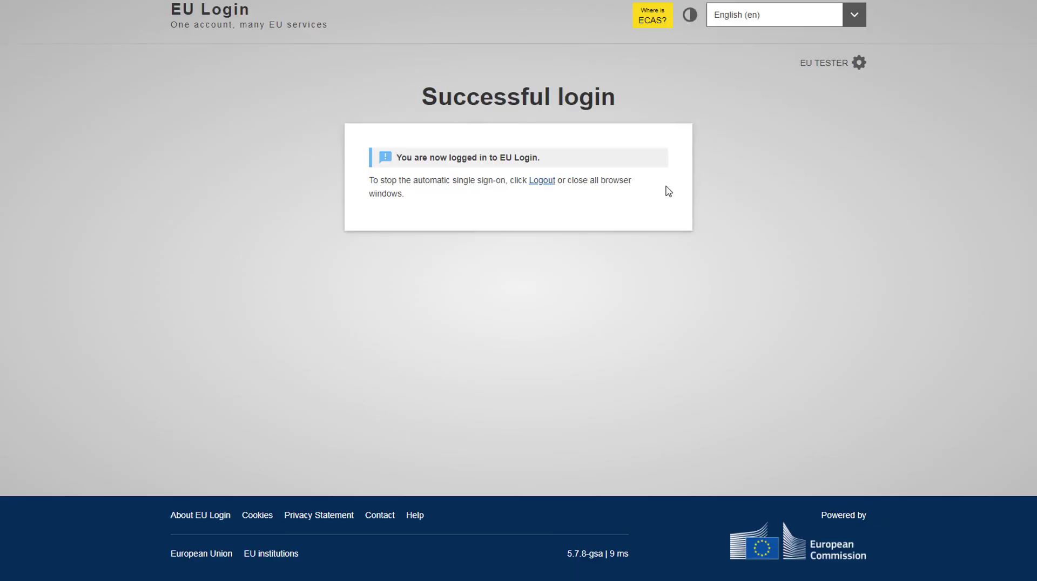
left_click(859, 62)
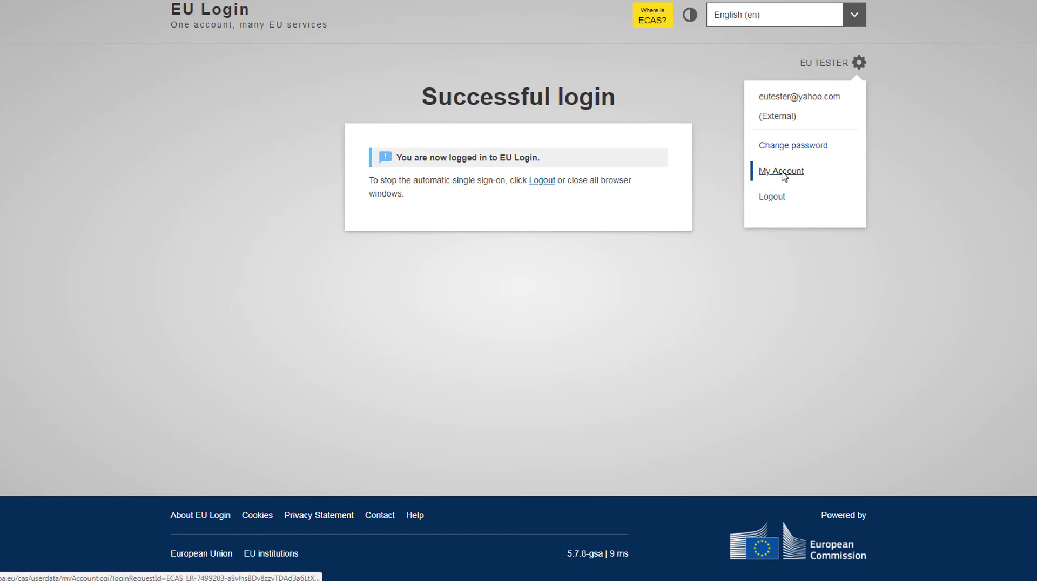
left_click(784, 176)
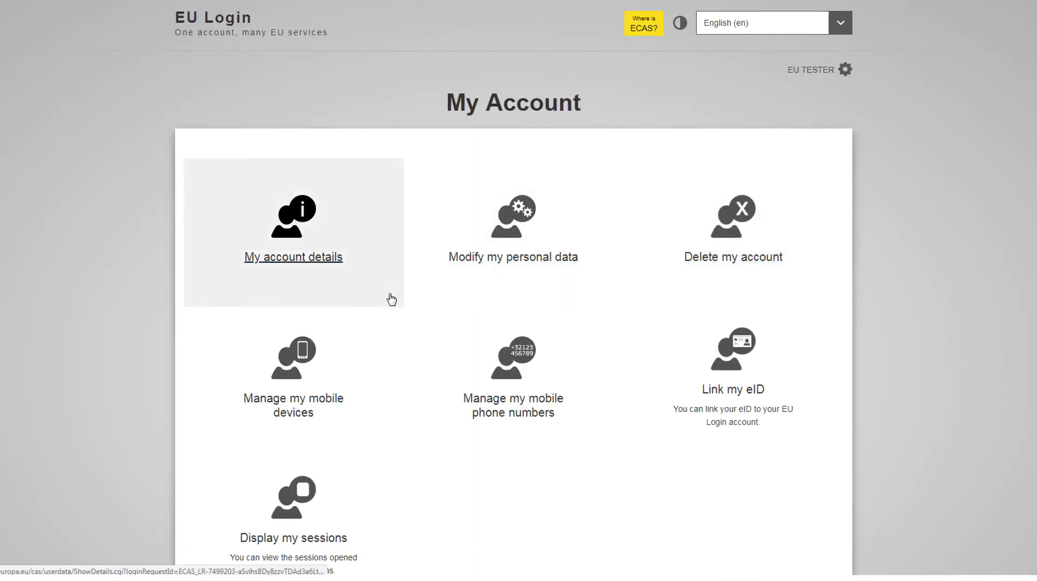
Add a mobile device named Wileyfox with a 4-digit PIN, entered twice.
left_click(409, 402)
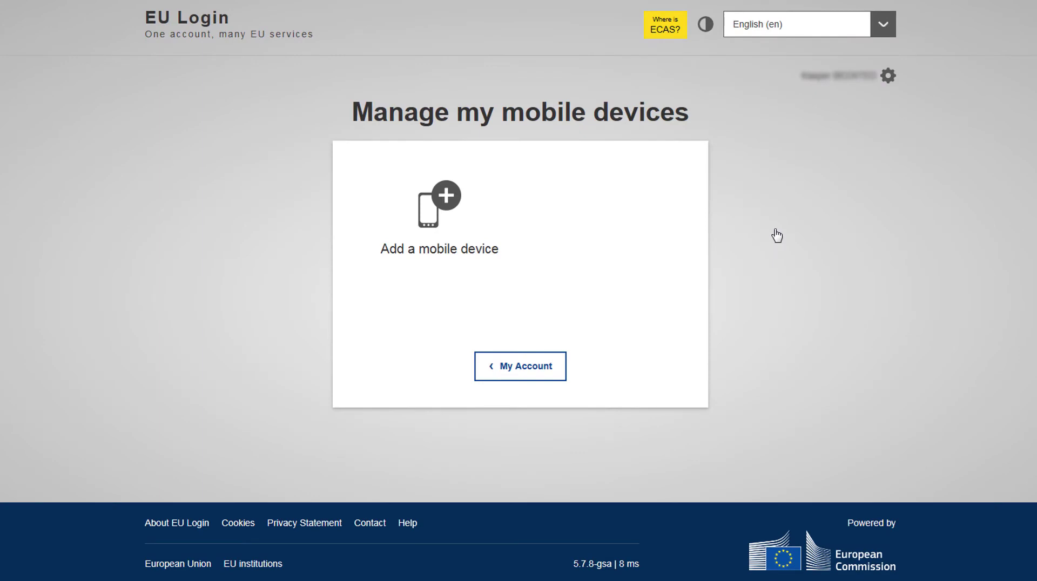
left_click(438, 226)
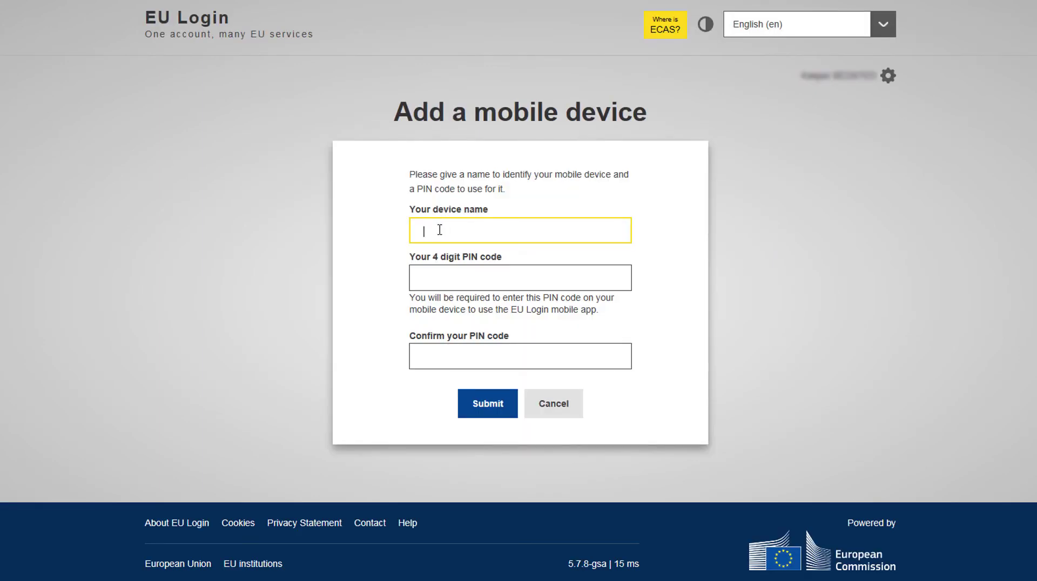
type("Wileyfox")
left_click(470, 284)
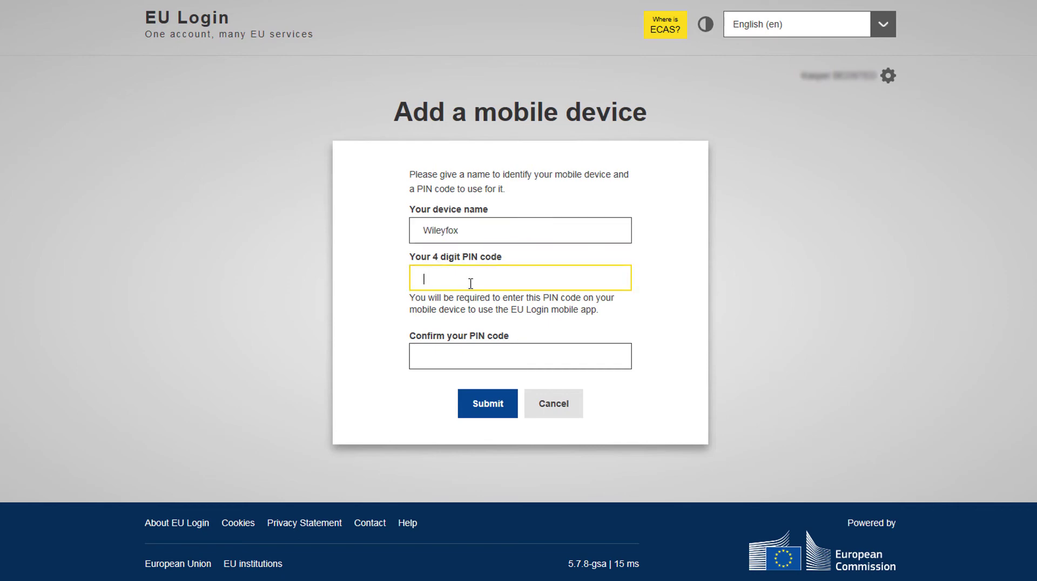
left_click(433, 354)
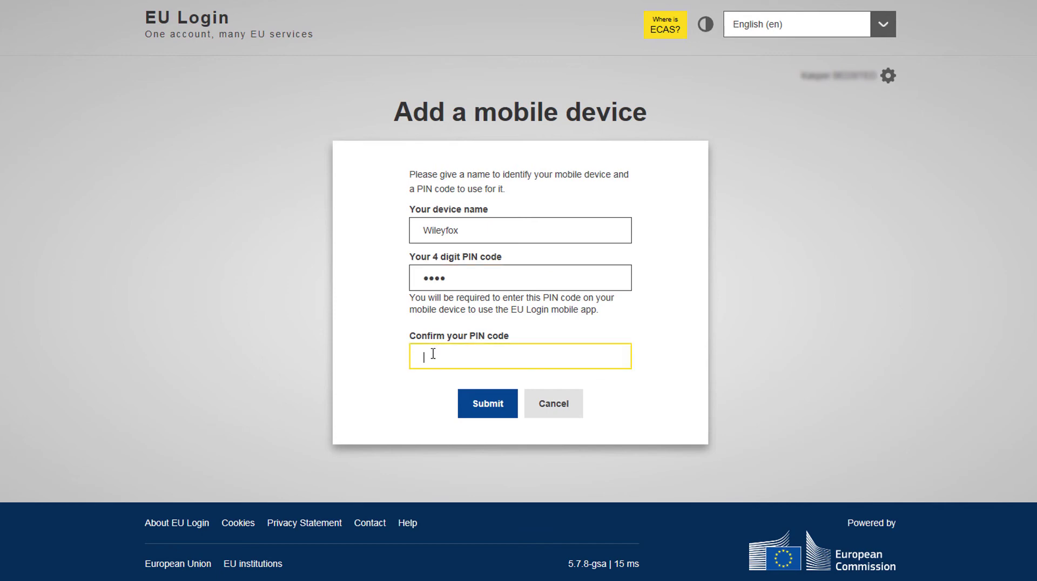
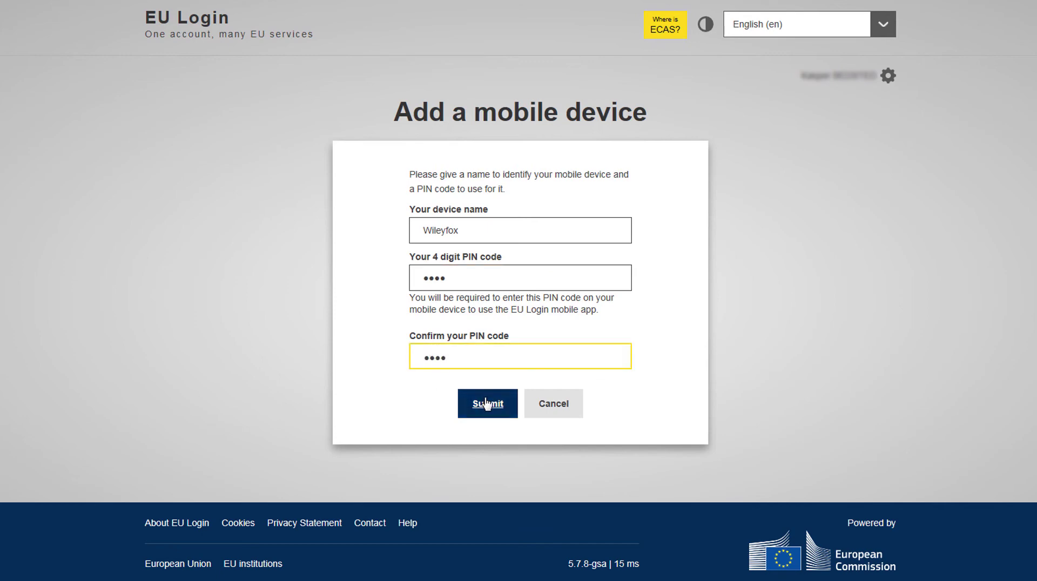
left_click(487, 404)
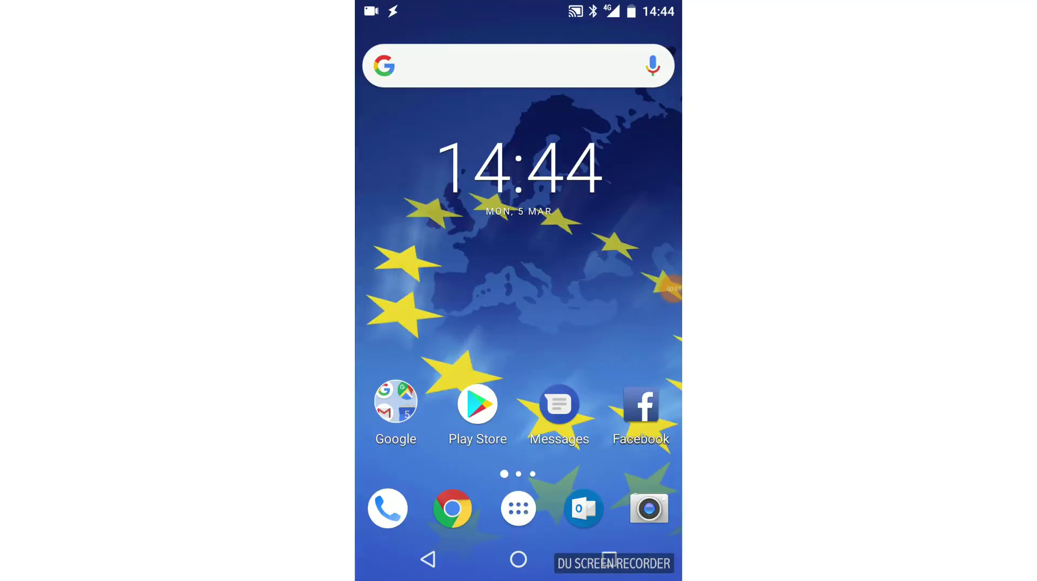
Search Google Play for 'eu login' and install the EU Login app.
left_click(477, 407)
left_click(476, 51)
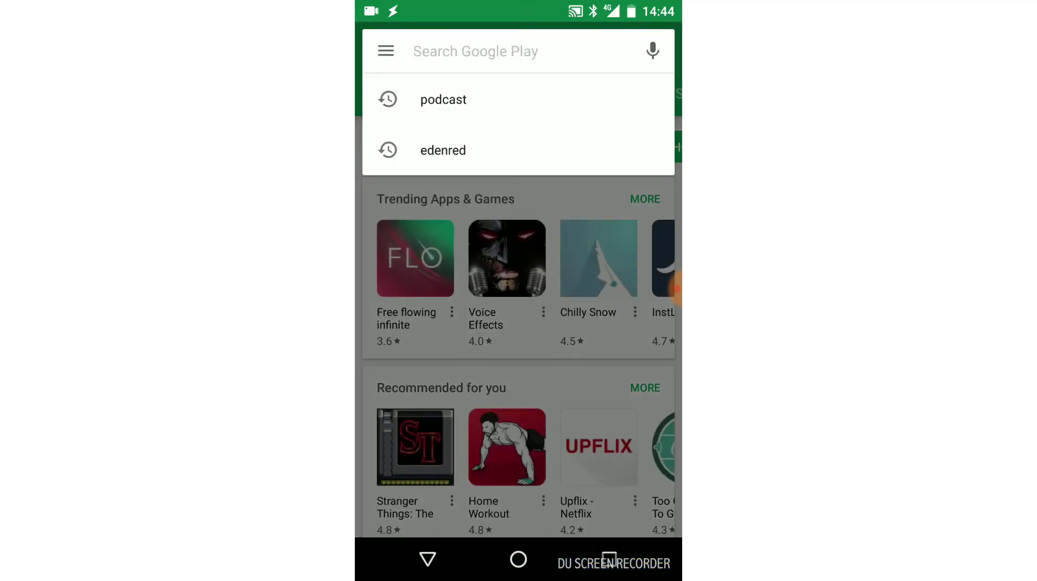
type("eu login")
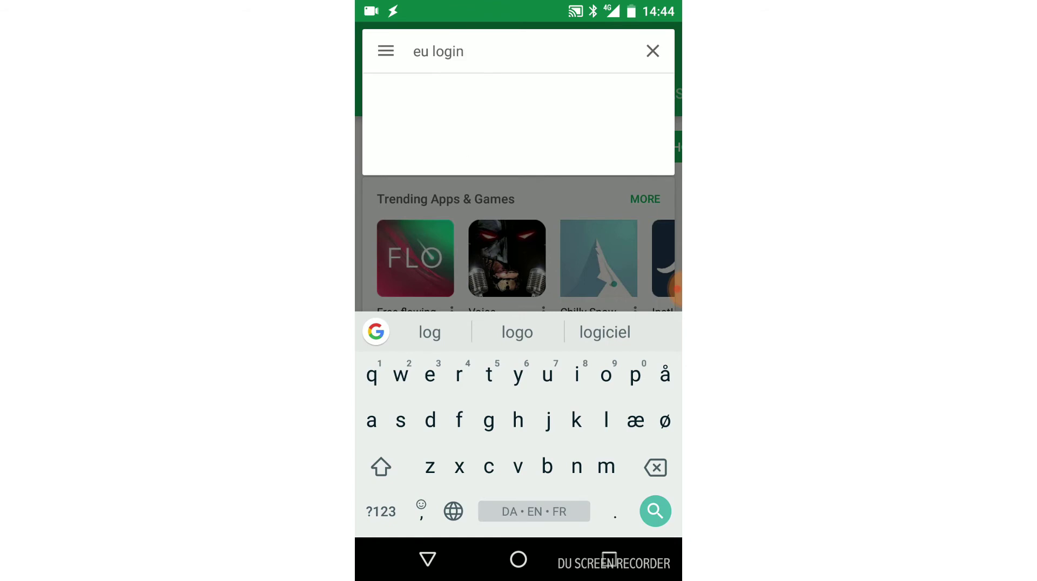
key("Return")
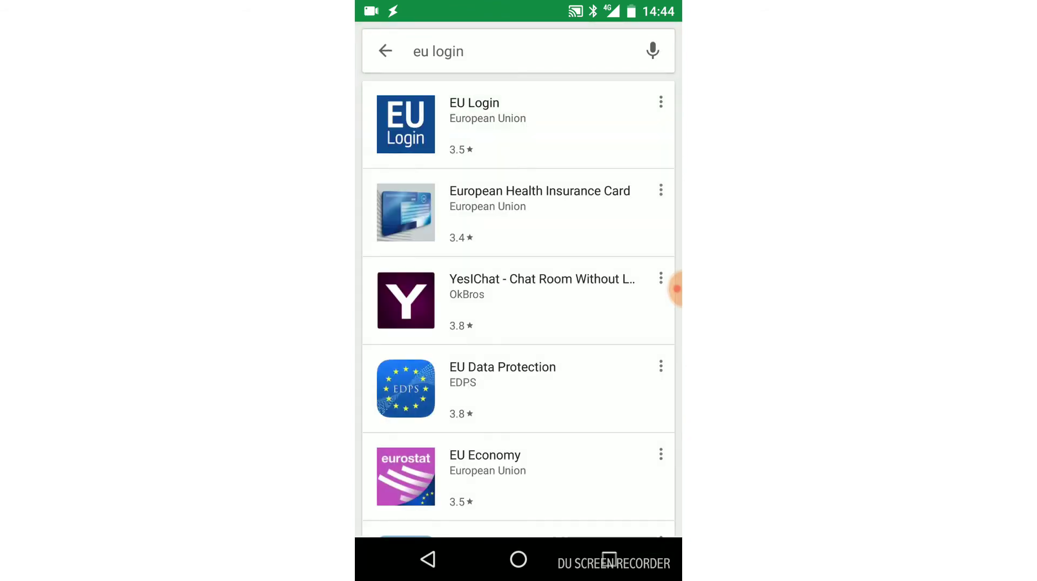
left_click(476, 124)
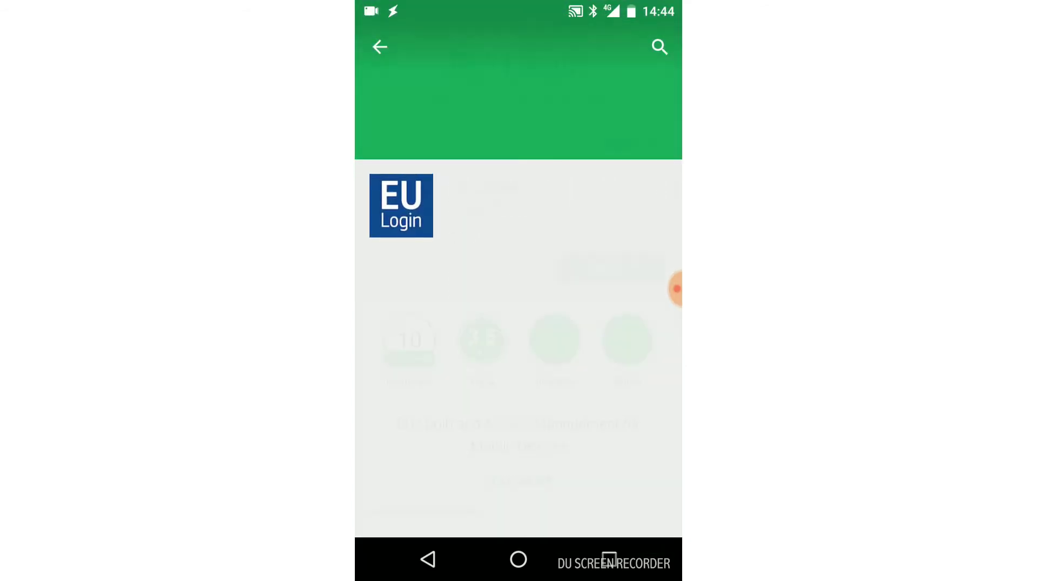
left_click(612, 268)
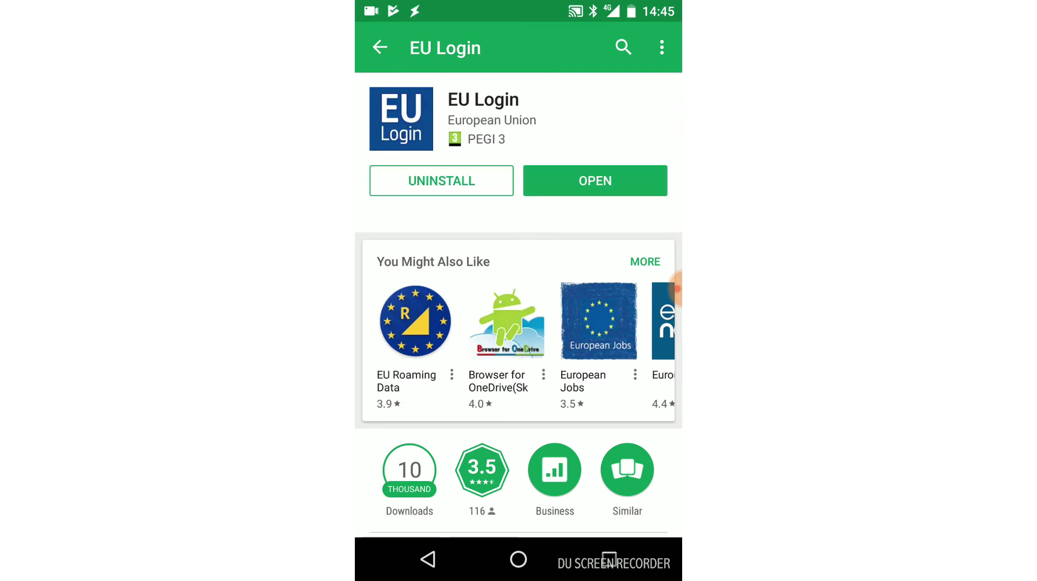
Launch EU Login, allow camera access, and start Initialise to link the phone.
left_click(595, 181)
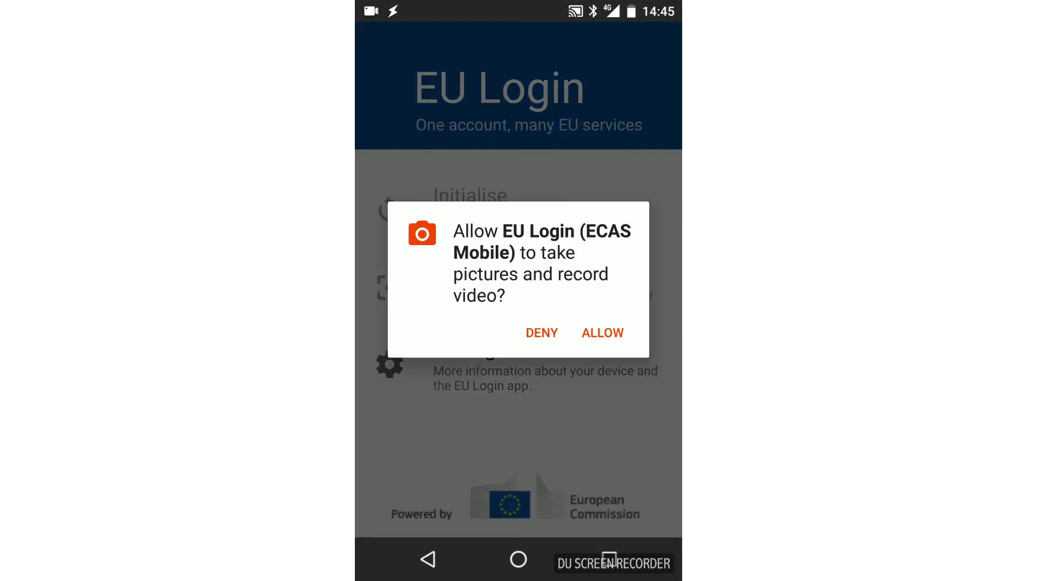
left_click(602, 333)
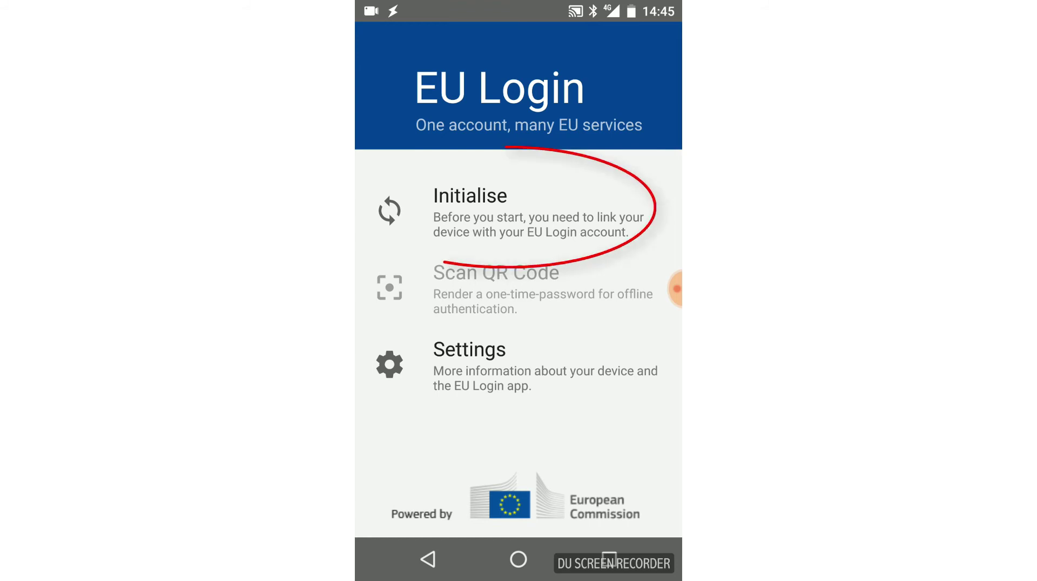
left_click(486, 211)
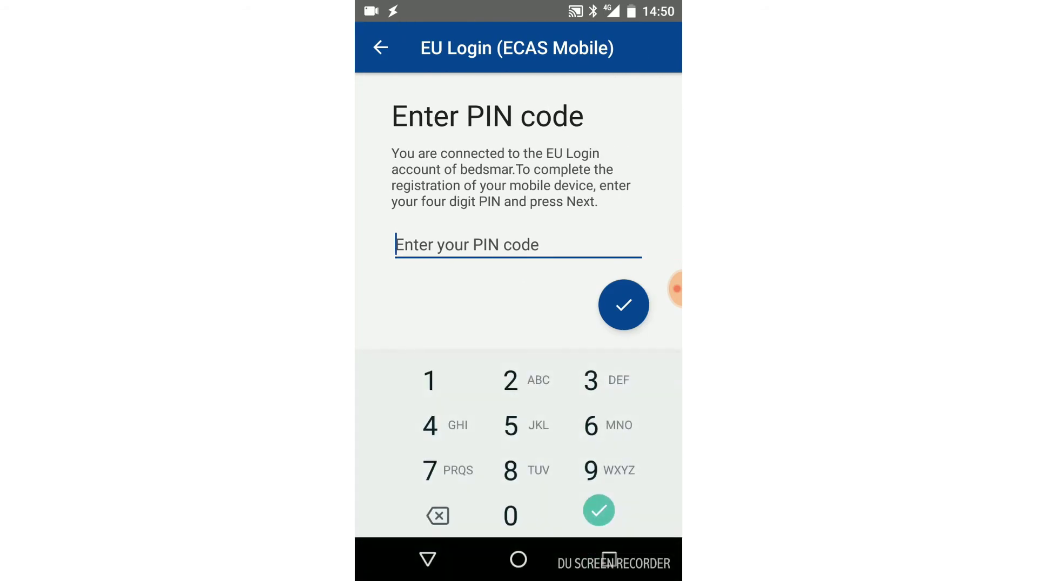
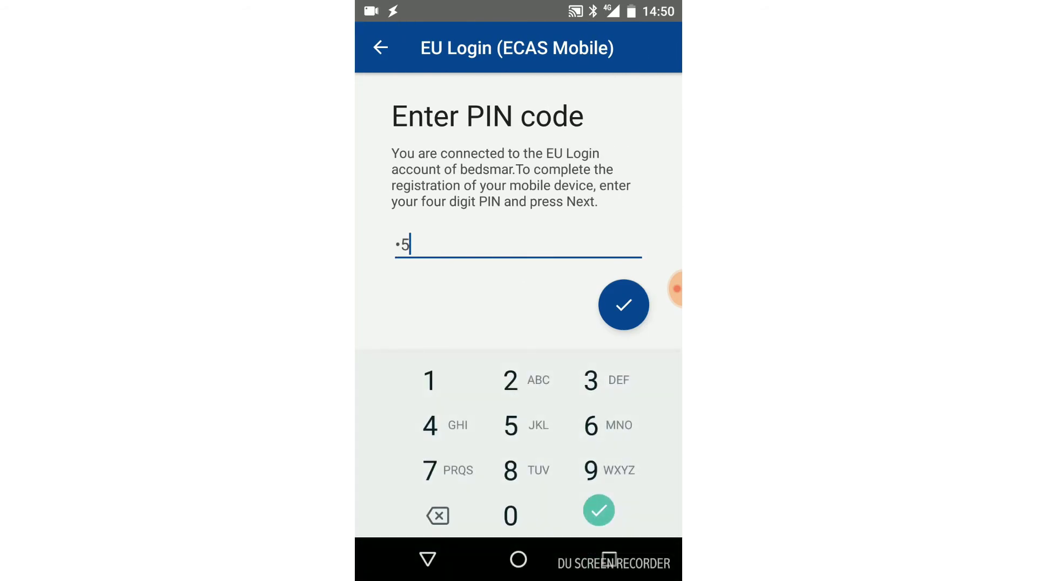
Confirm the phone link with the four-digit PIN and dismiss the successfully-linked message.
key("Return")
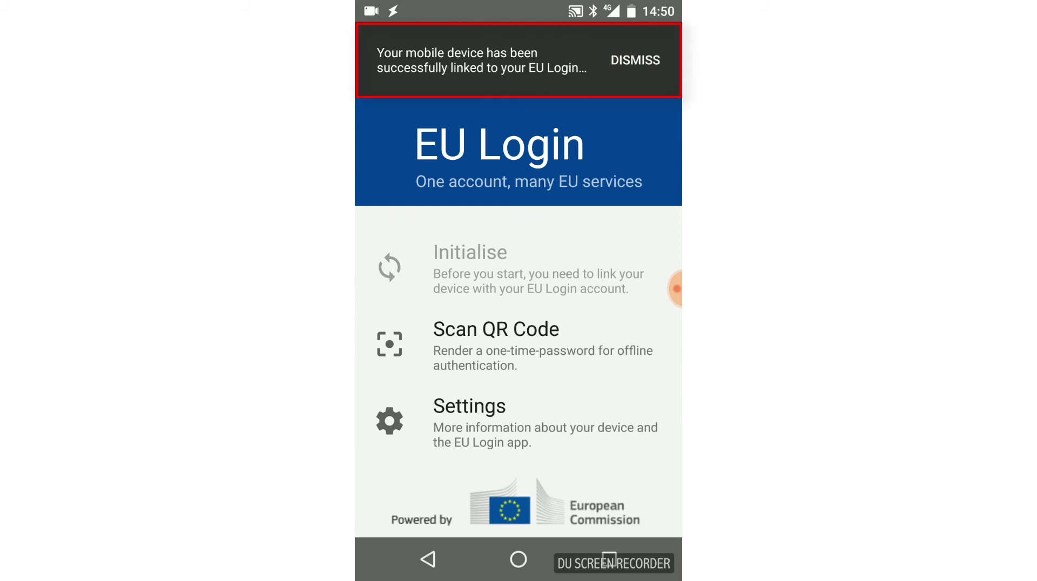
left_click(636, 60)
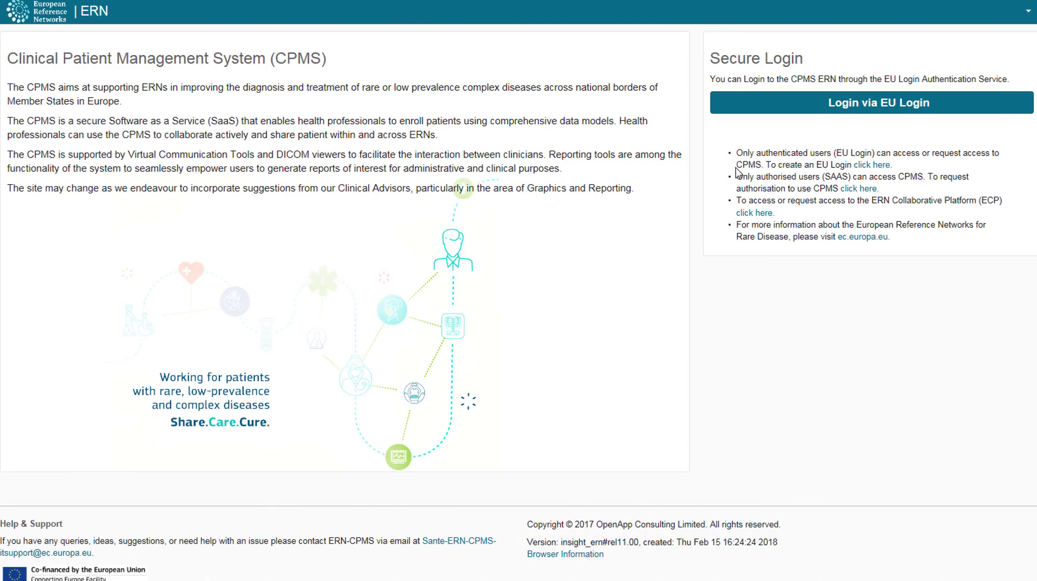
Sign in via EU Login with the account password and Mobile App PIN Code, entering the PIN on the phone.
left_click(861, 111)
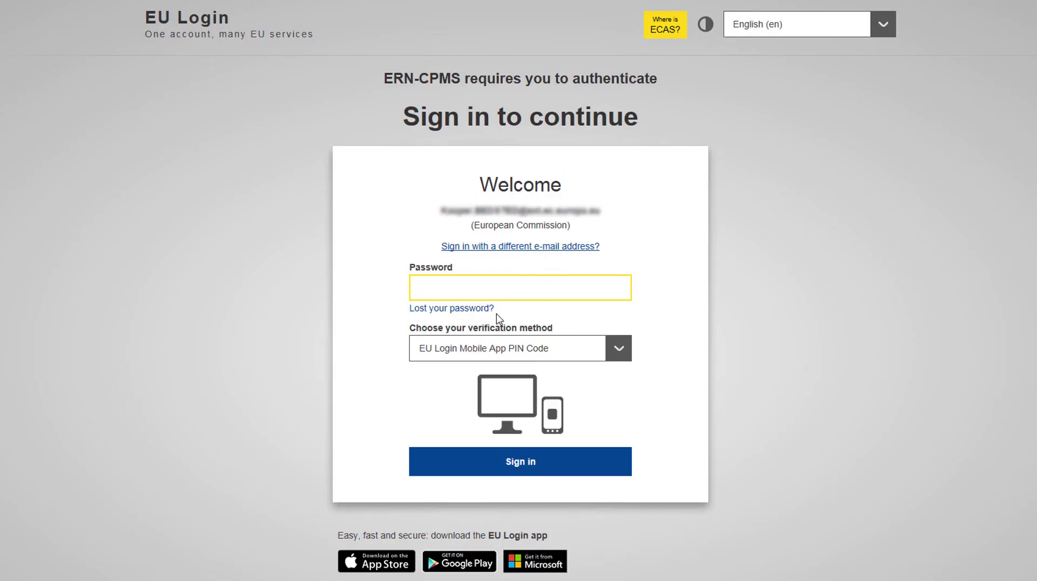
left_click(540, 353)
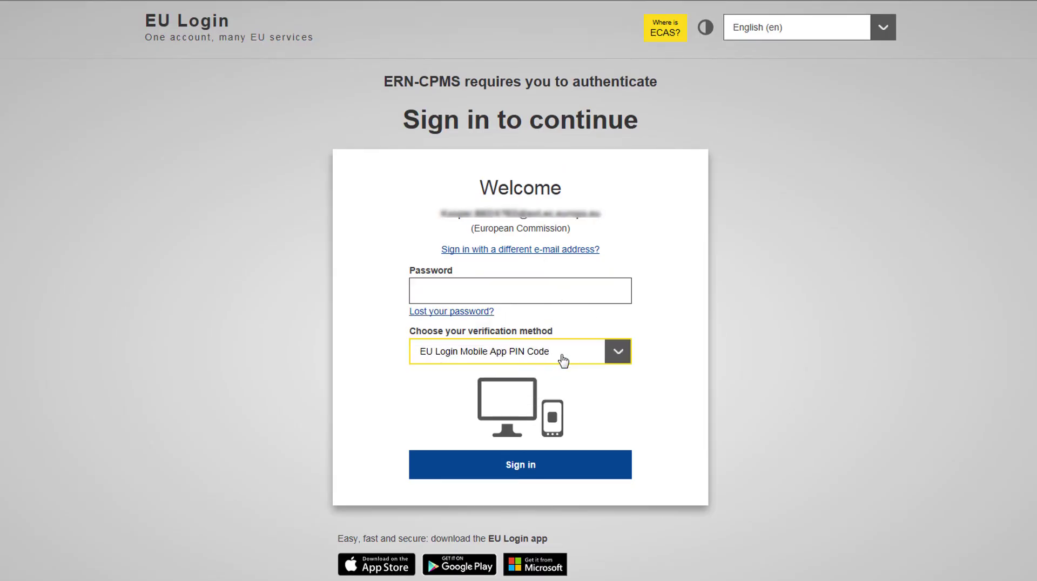
left_click(483, 286)
key("ctrl+v")
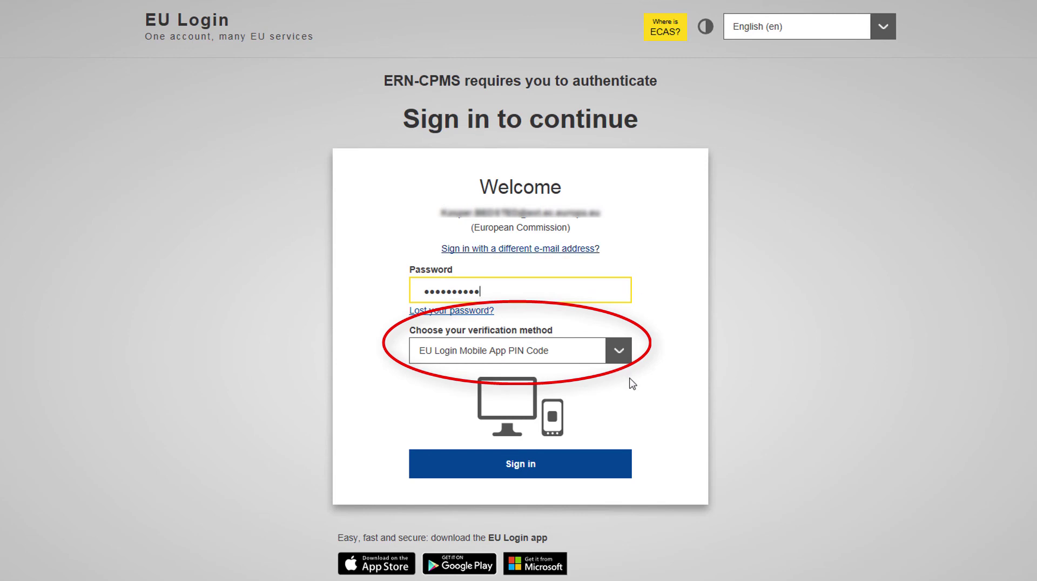
left_click(543, 472)
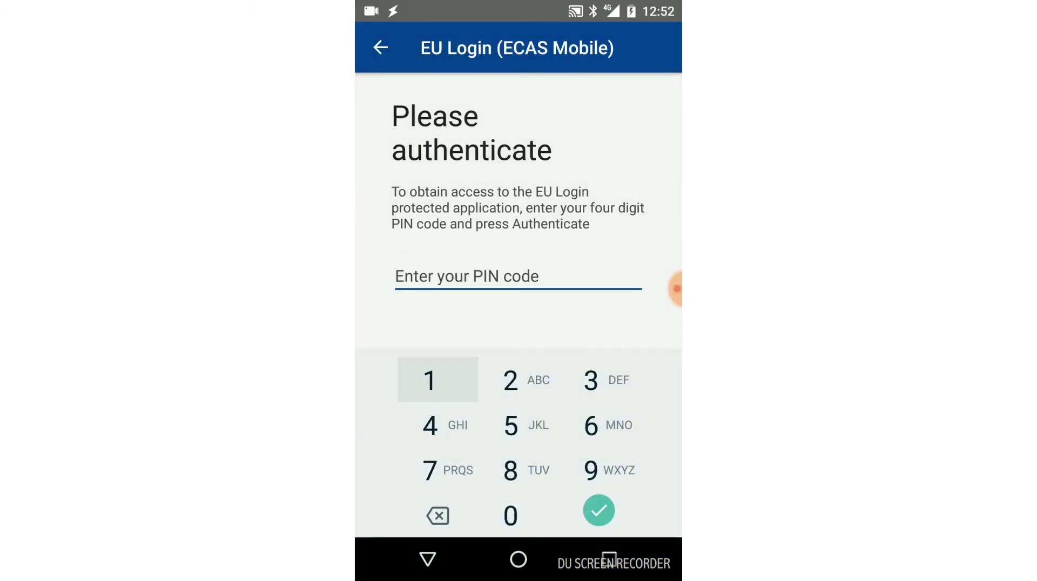
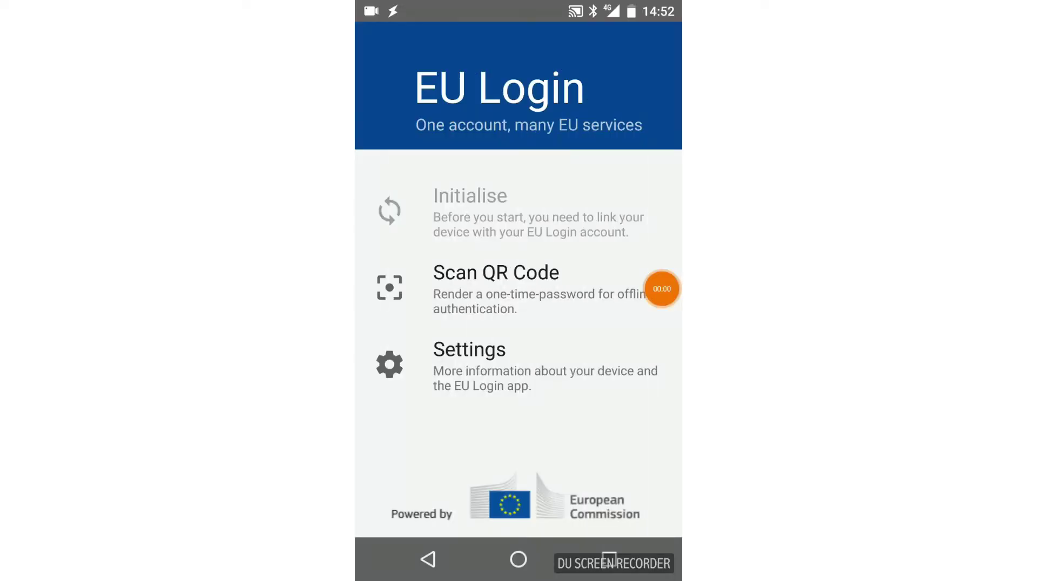
Choose Enrol fingerprint from the app's settings options, confirm with the PIN and start the fingerprint scanner.
left_click(519, 364)
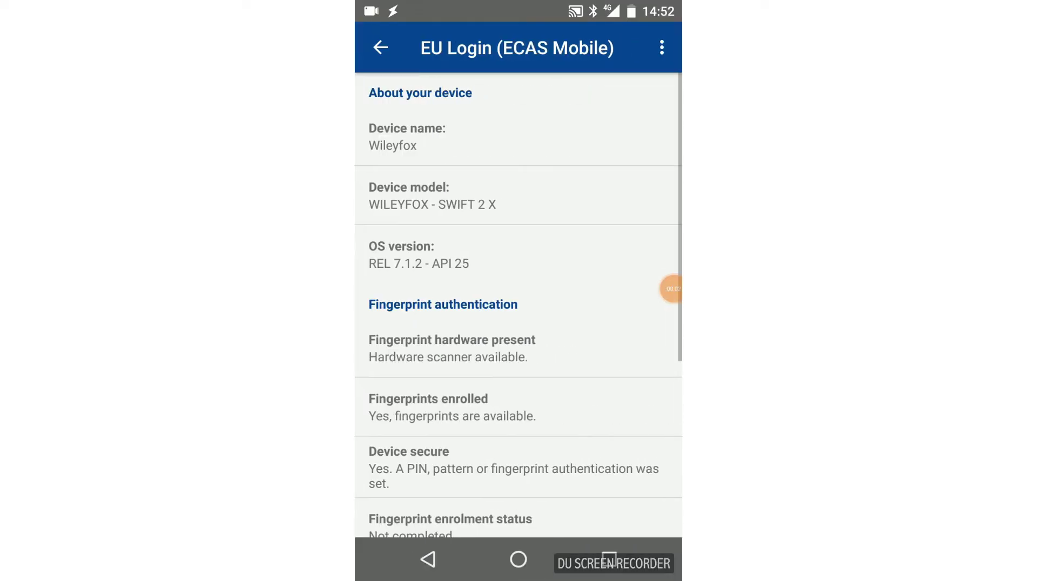
scroll(519, 302, "down", 3)
left_click(662, 47)
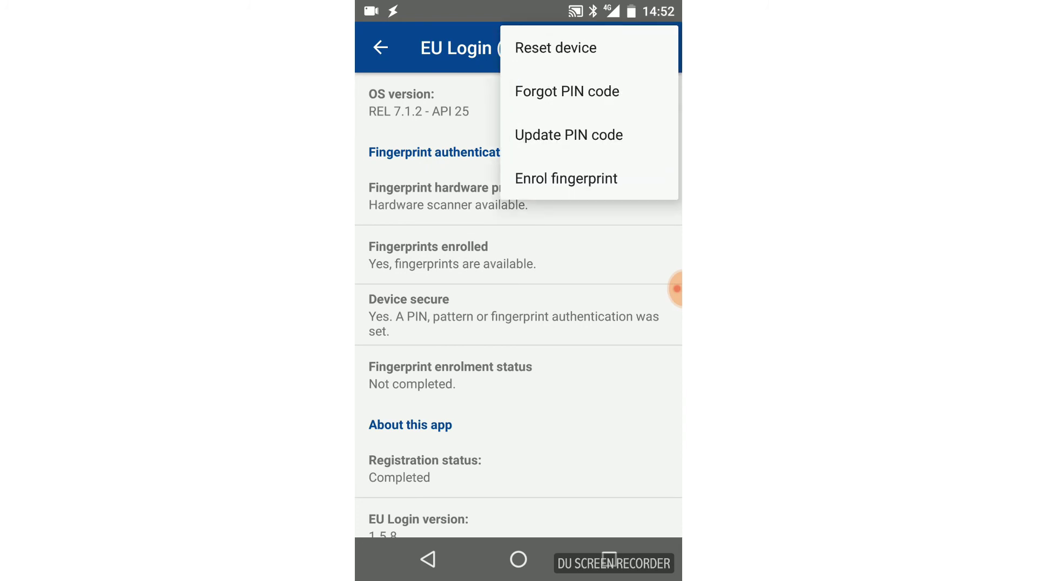
left_click(566, 178)
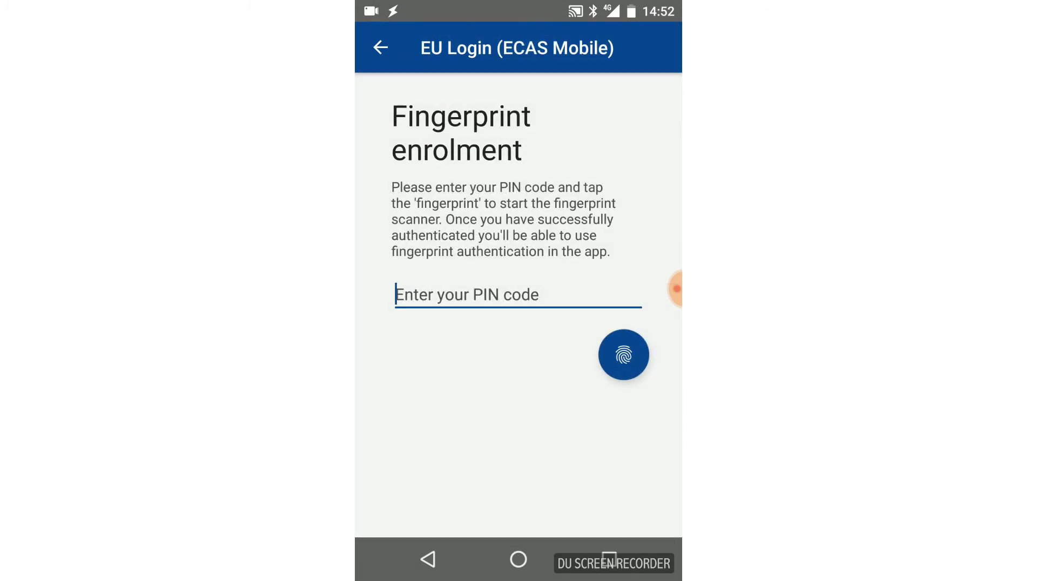
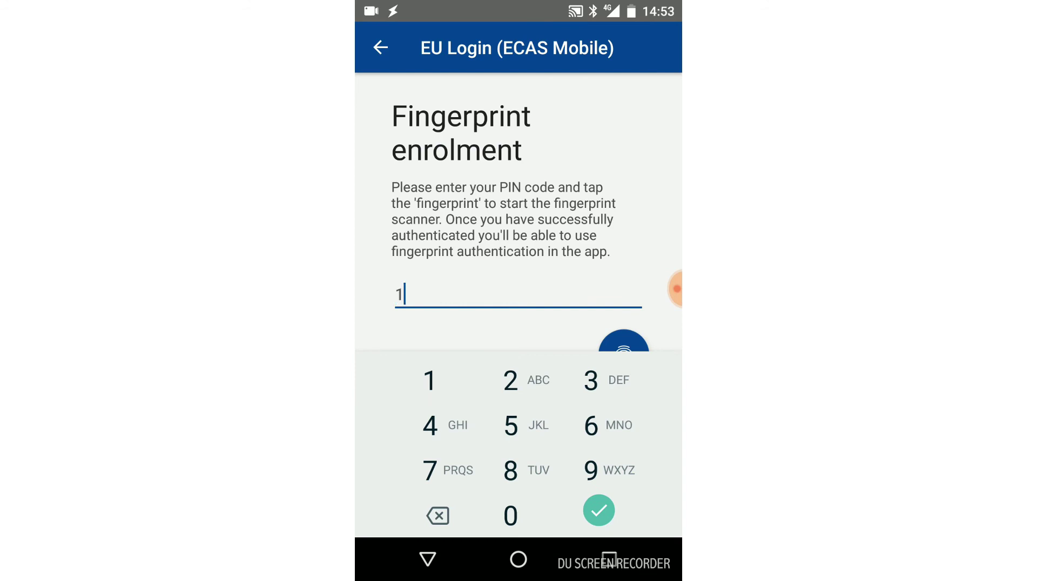
key("Escape")
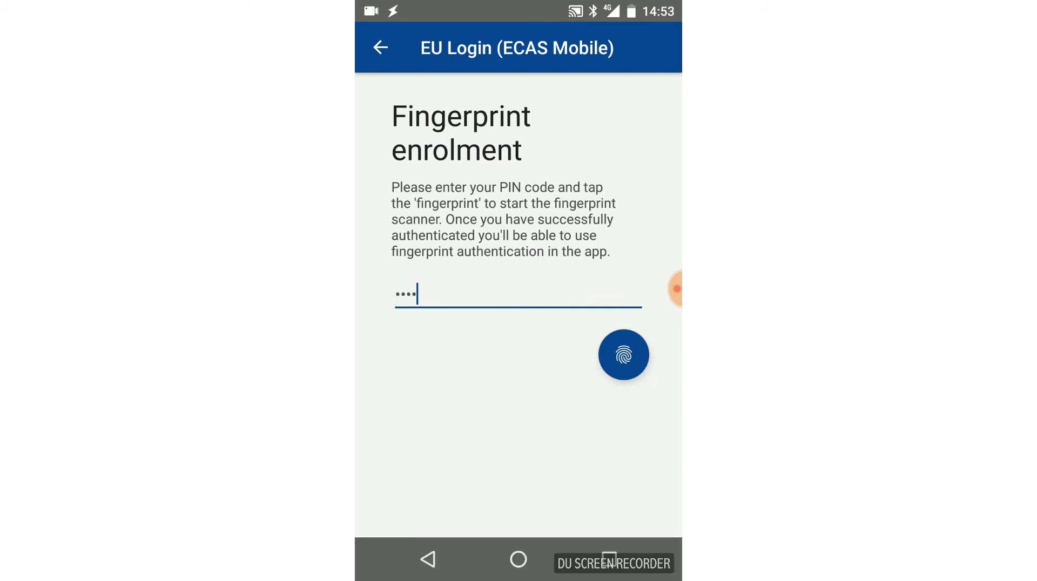
left_click(624, 355)
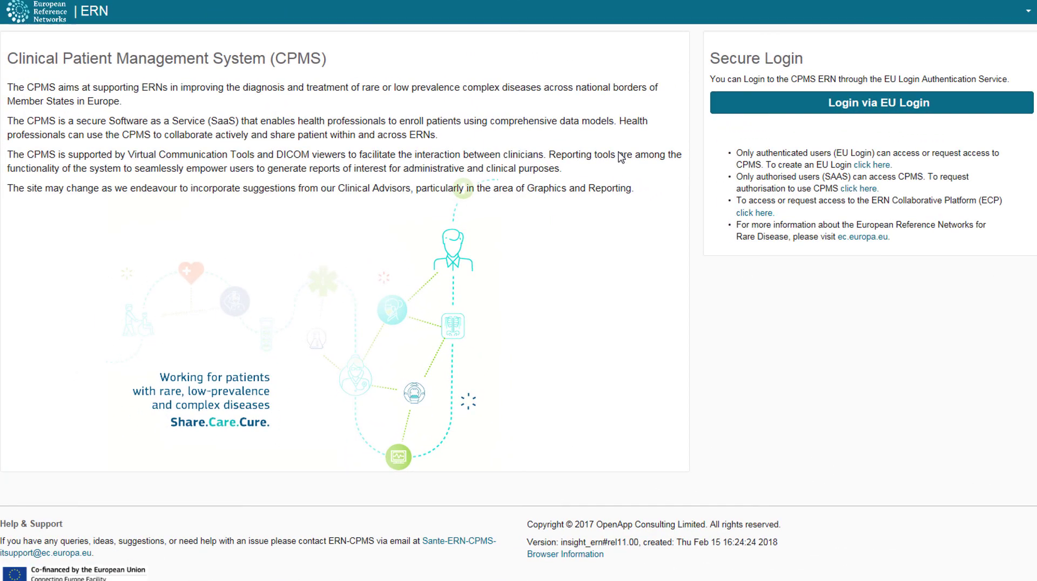
Submit the EU Login sign-in with the account password and EU Login Mobile App QR Code verification.
left_click(877, 103)
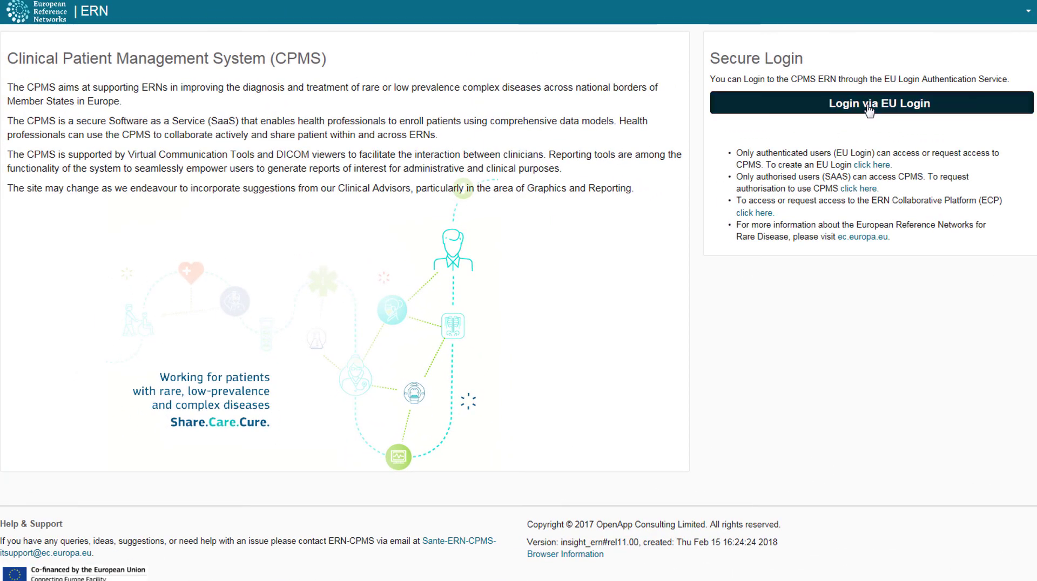
left_click(618, 349)
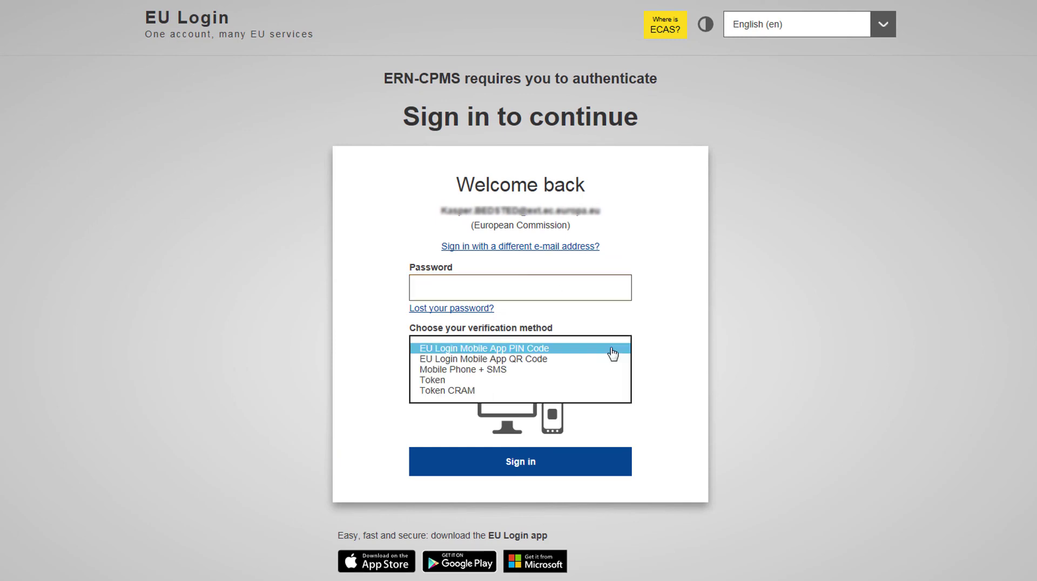
left_click(491, 361)
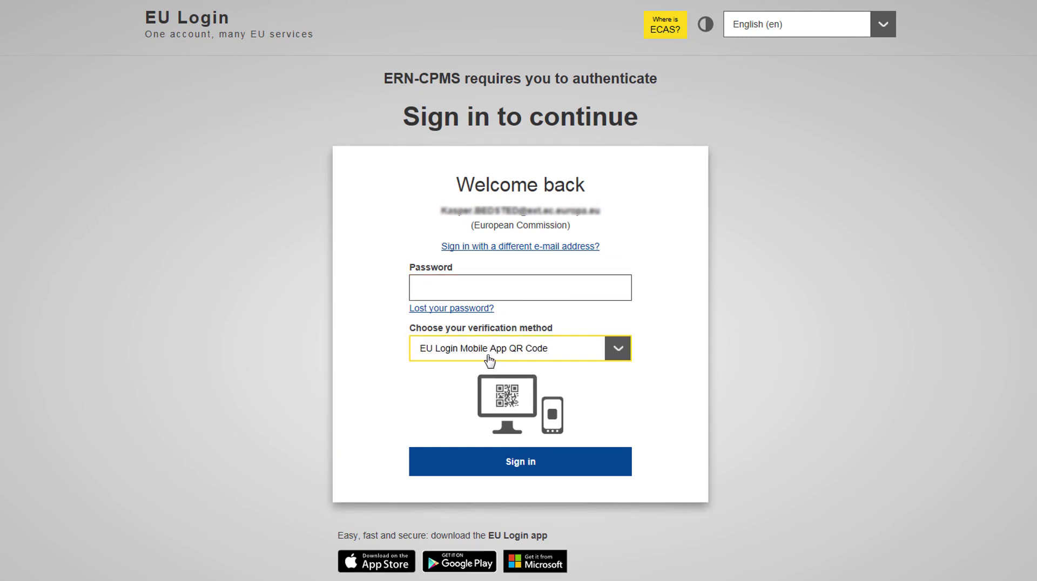
left_click(455, 289)
type("******")
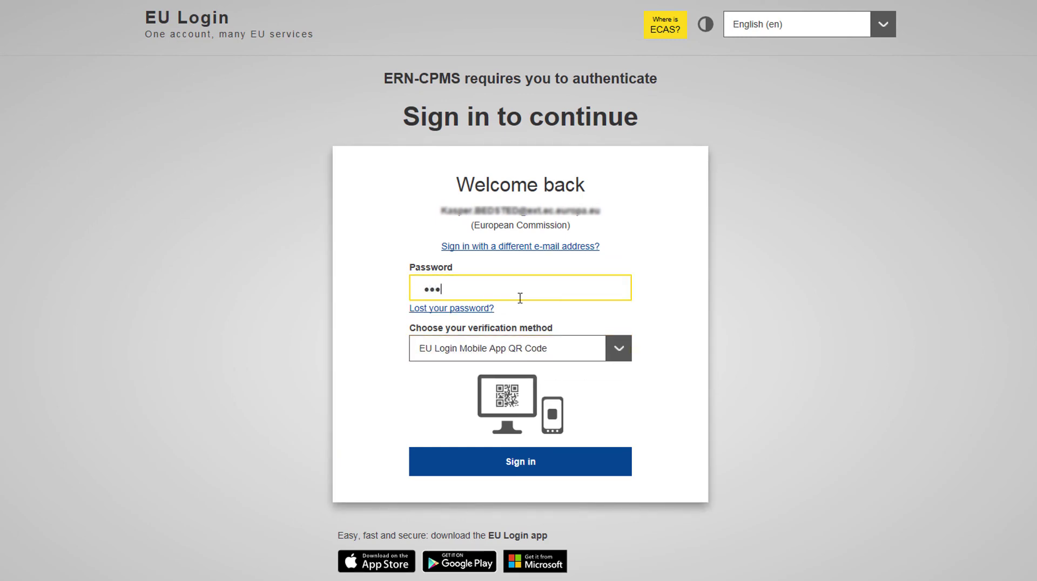
type("****")
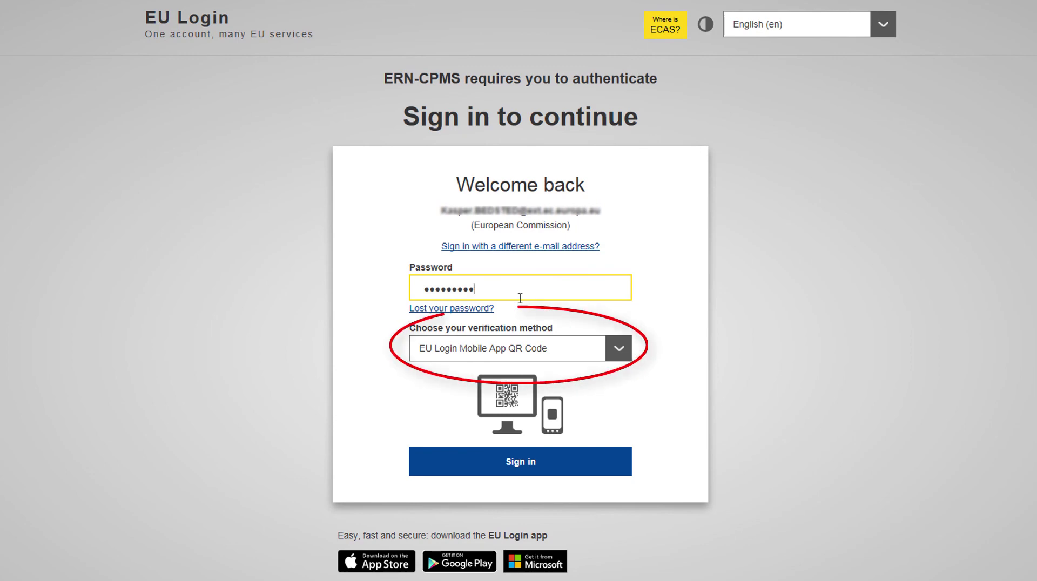
left_click(521, 463)
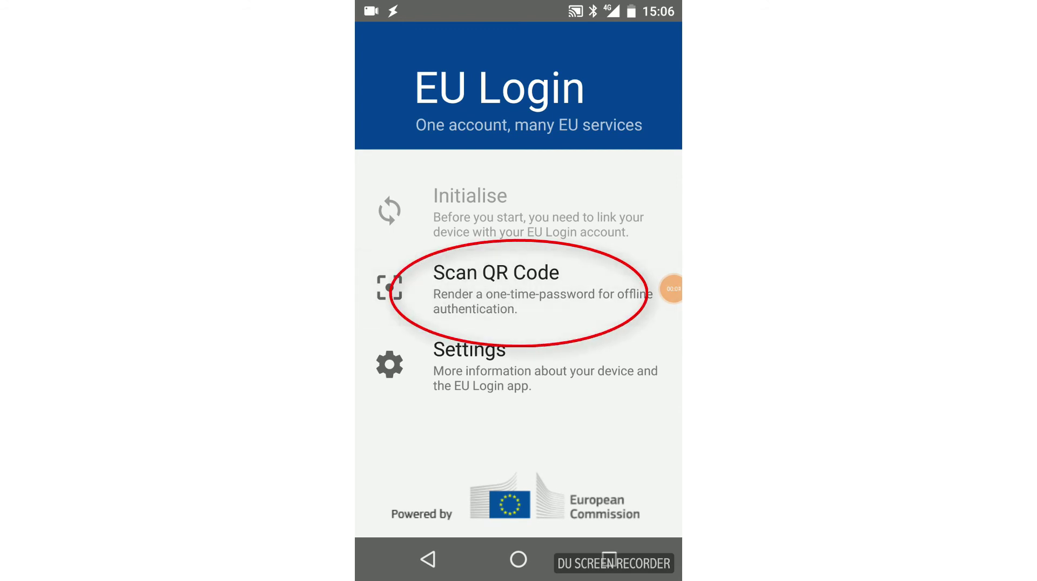
Scan the web page's QR code in the app and submit the generated one-time password.
left_click(496, 286)
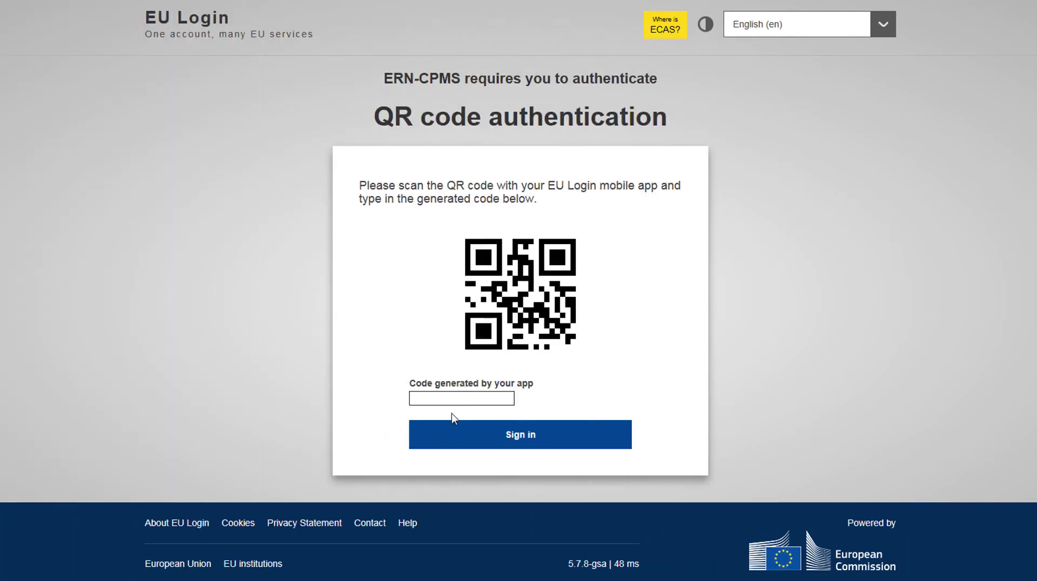
left_click(479, 432)
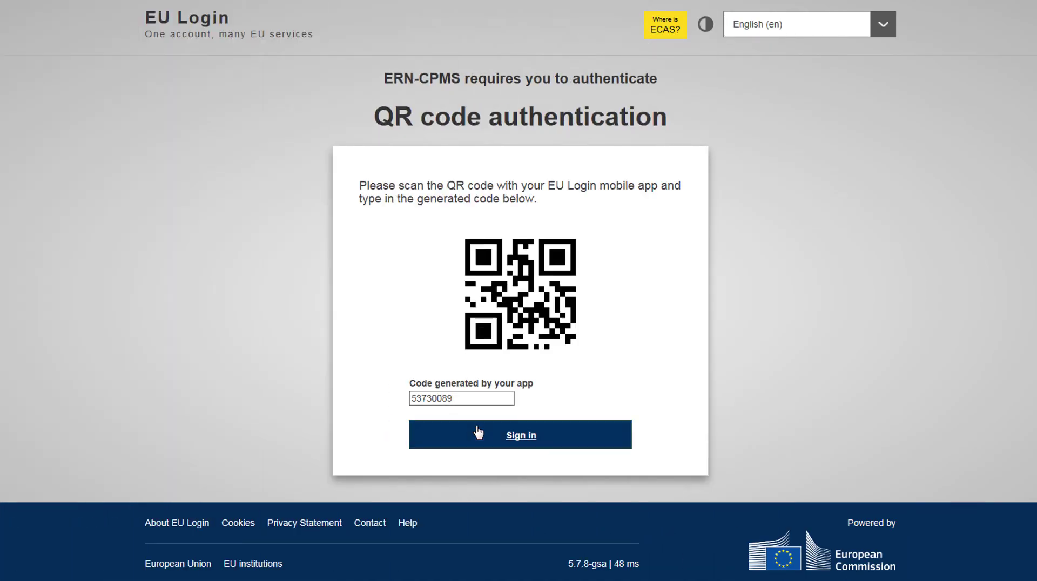